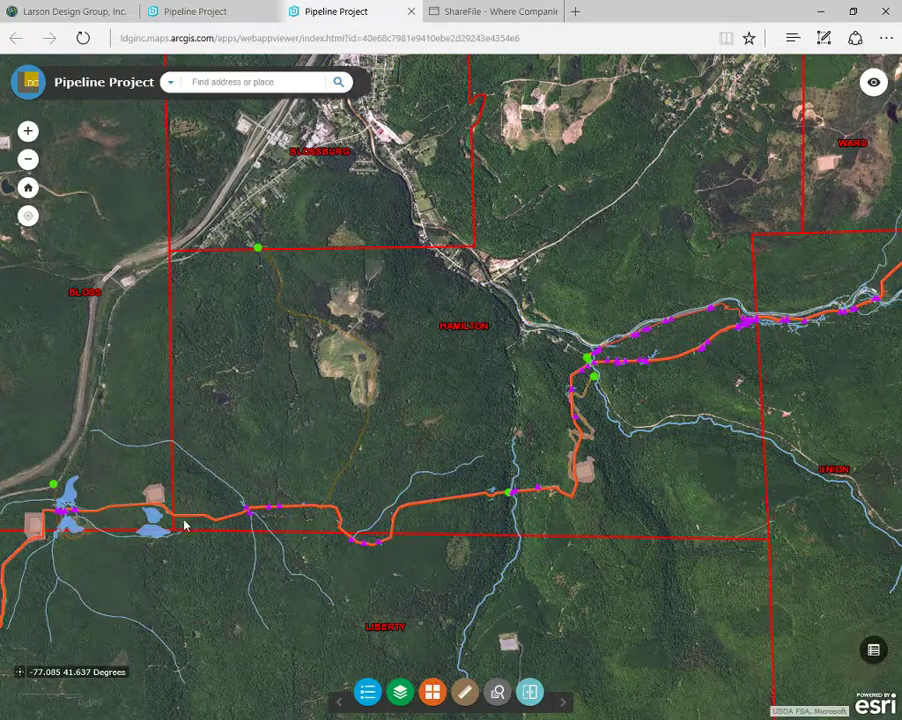
# - Examine the pipeline route from the Hamilton boundary to the highway bore crossing in Liberty, down to its station and parcel labels
pyautogui.moveTo(184, 525); pyautogui.dragTo(751, 308)
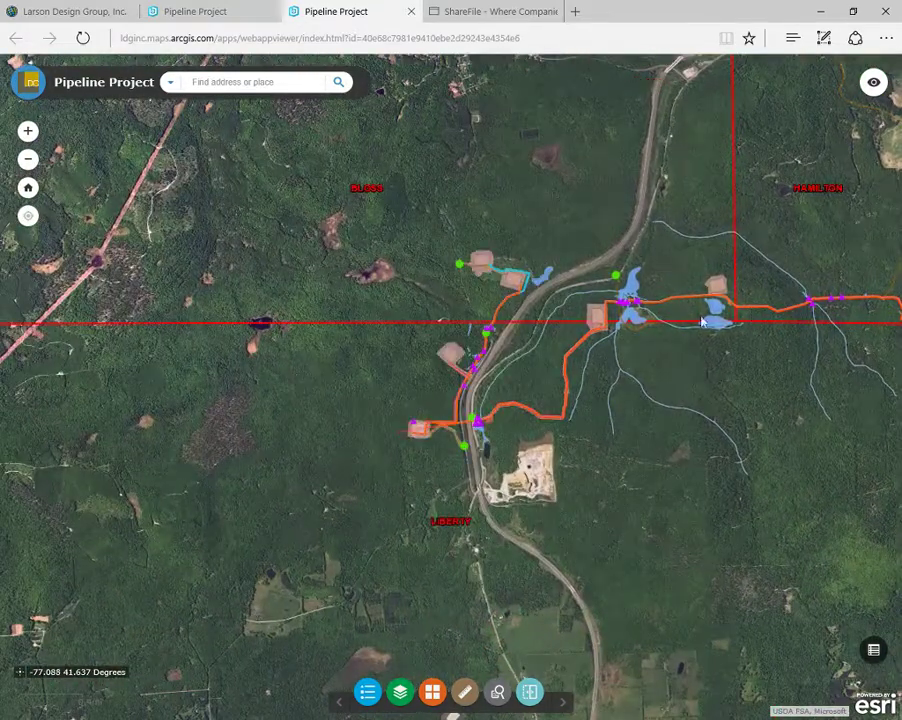
pyautogui.click(29, 136)
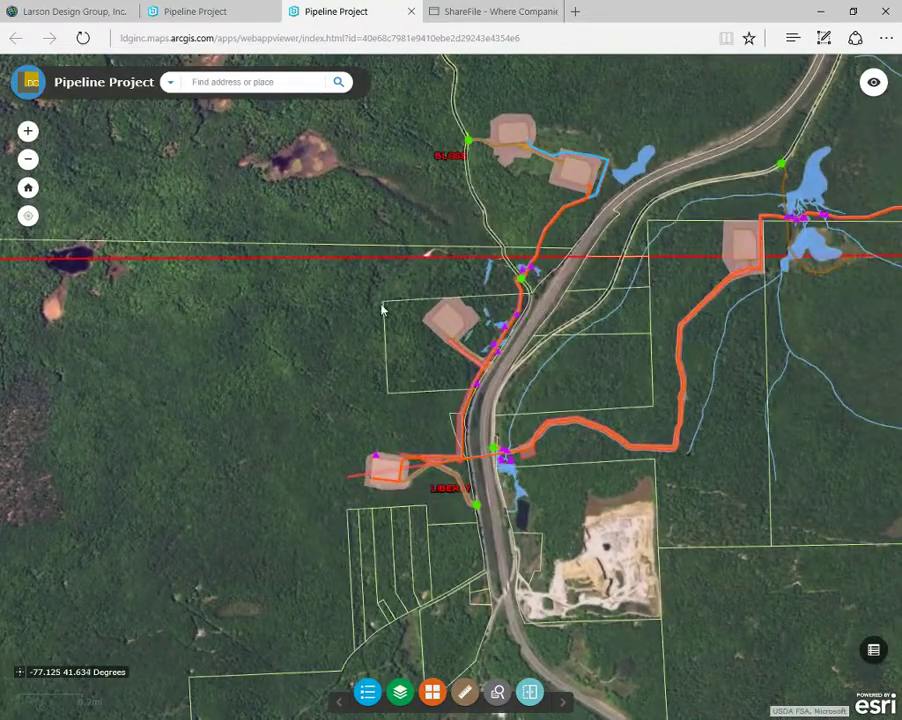
pyautogui.moveTo(368, 307); pyautogui.dragTo(219, 362)
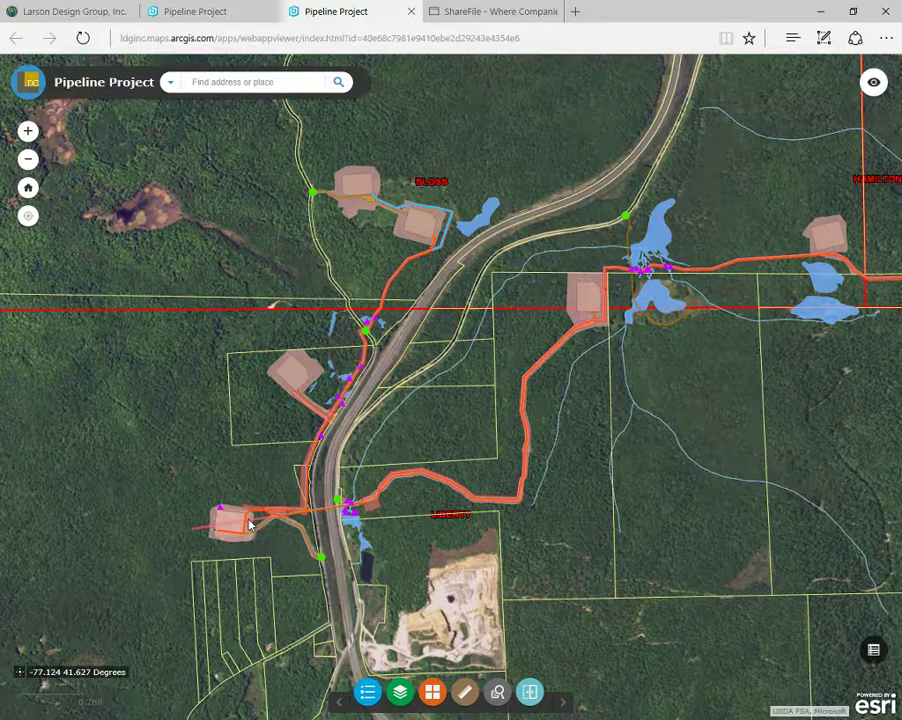
pyautogui.click(29, 135)
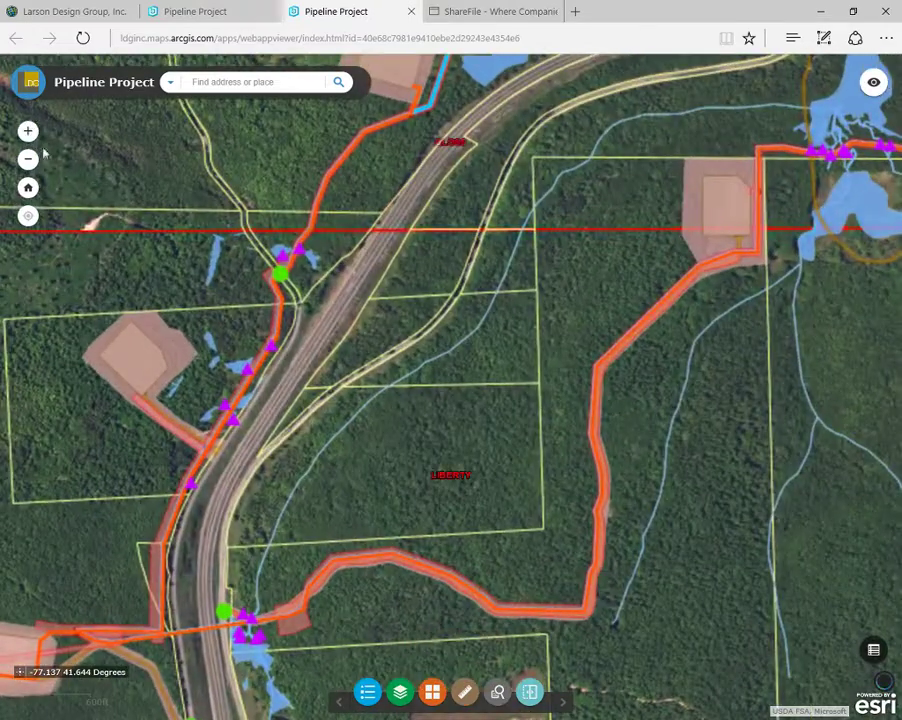
pyautogui.moveTo(322, 526); pyautogui.dragTo(479, 282)
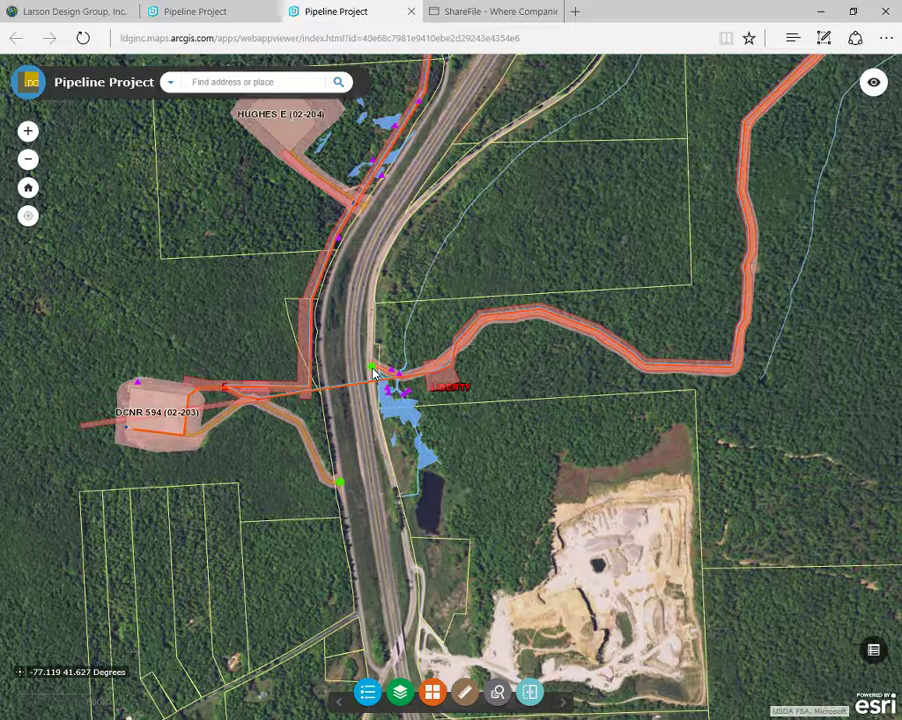
pyautogui.click(28, 134)
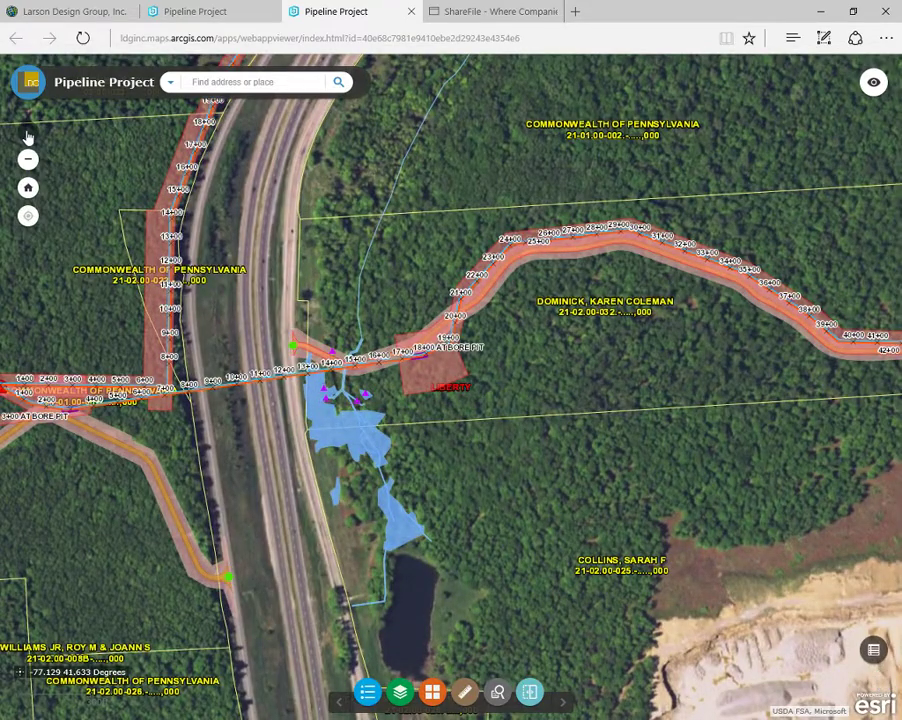
pyautogui.click(28, 134)
pyautogui.moveTo(123, 421); pyautogui.dragTo(533, 408)
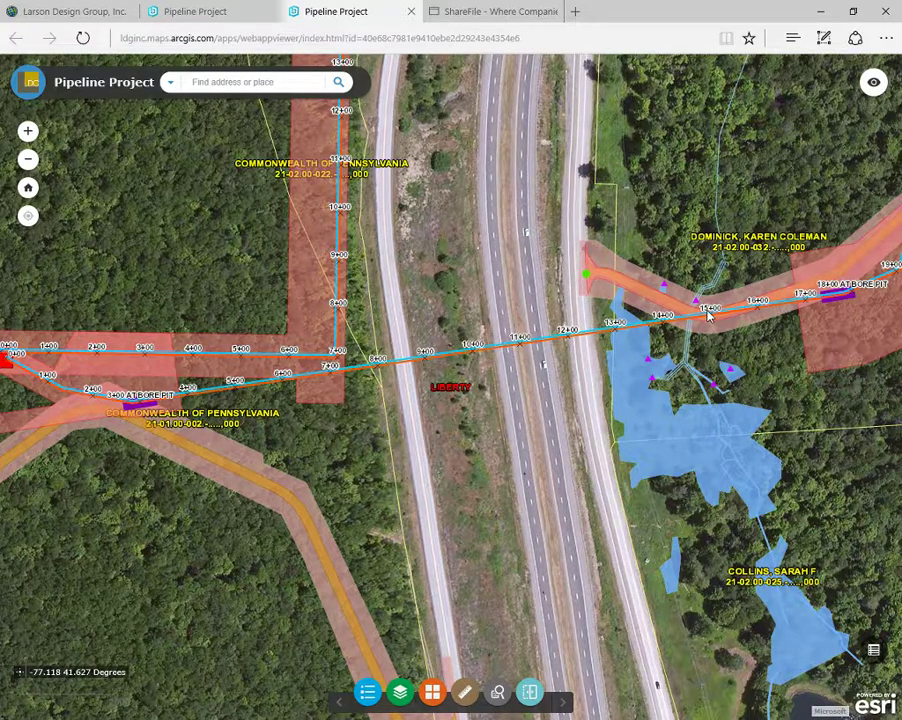
pyautogui.moveTo(707, 315); pyautogui.dragTo(489, 382)
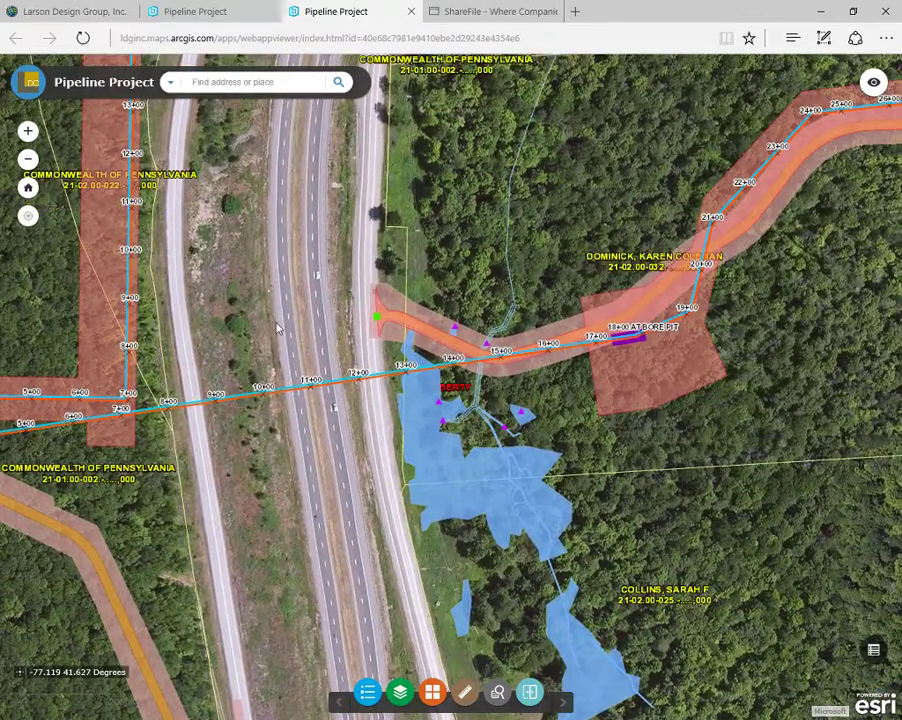
# - Read the attributes of the permitted construction entrance beside the highway, including its coordinates and pad access description
pyautogui.click(379, 322)
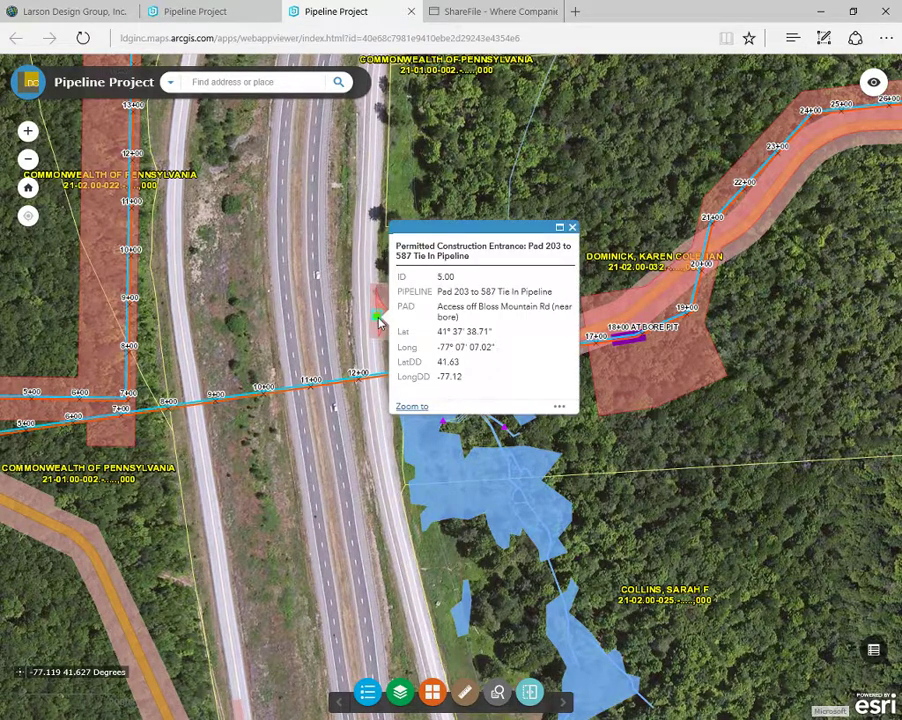
pyautogui.moveTo(437, 331); pyautogui.dragTo(440, 357)
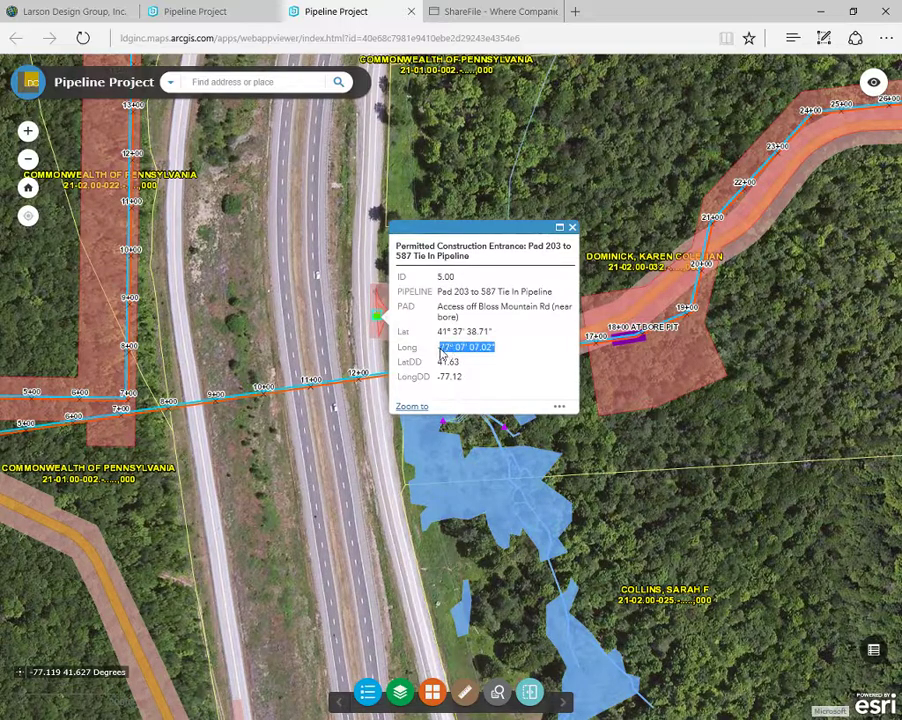
pyautogui.moveTo(438, 310); pyautogui.dragTo(547, 306)
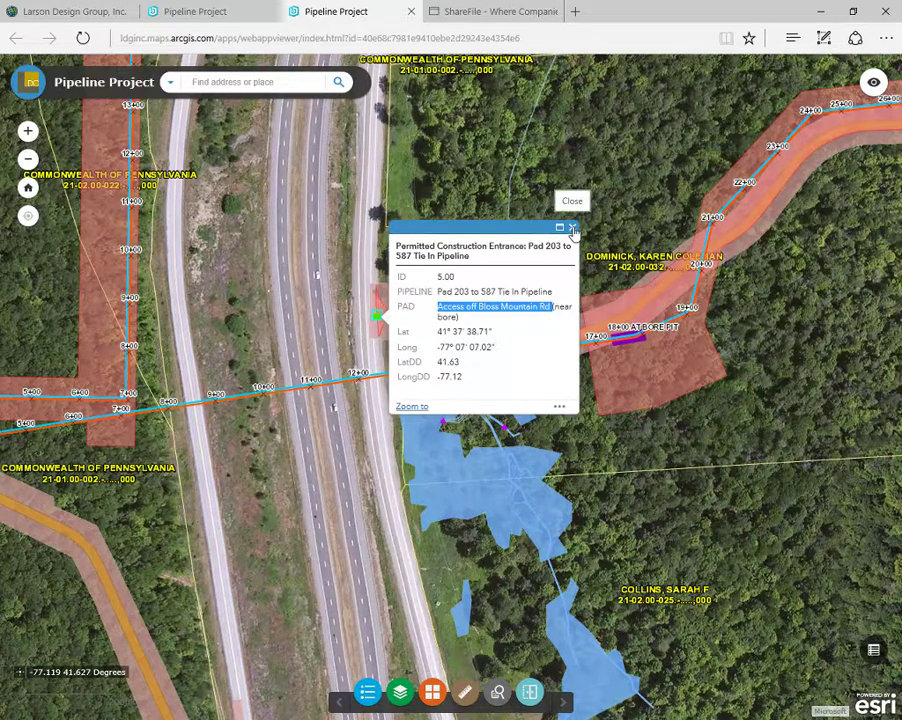
pyautogui.moveTo(552, 307); pyautogui.dragTo(572, 316)
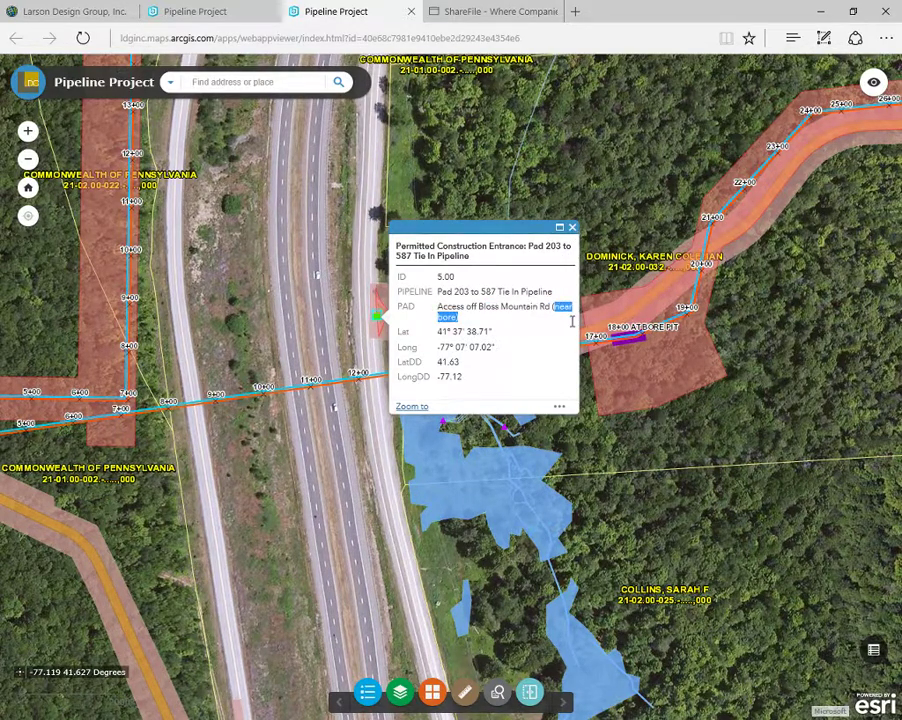
pyautogui.click(572, 231)
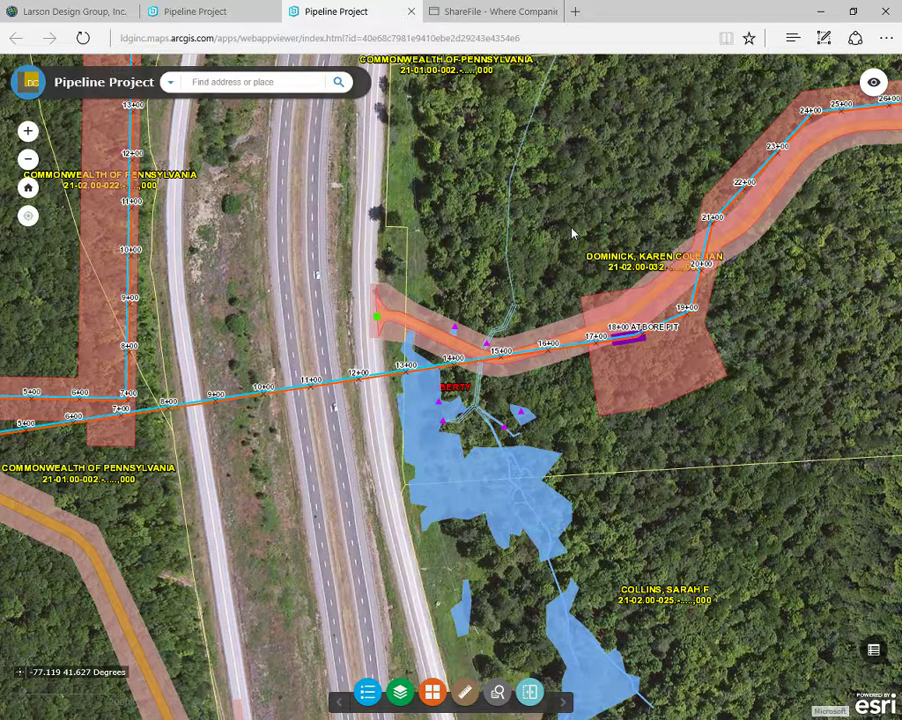
# - Review the record and attachments of the parcel just east of the highway, north of the pipeline
pyautogui.click(572, 233)
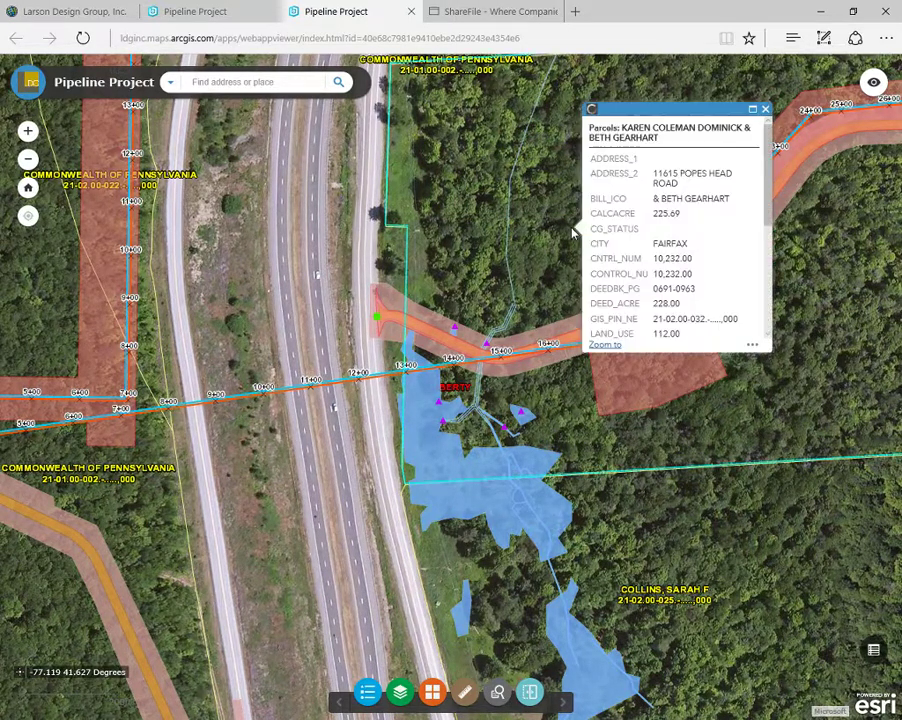
pyautogui.moveTo(766, 228); pyautogui.dragTo(766, 330)
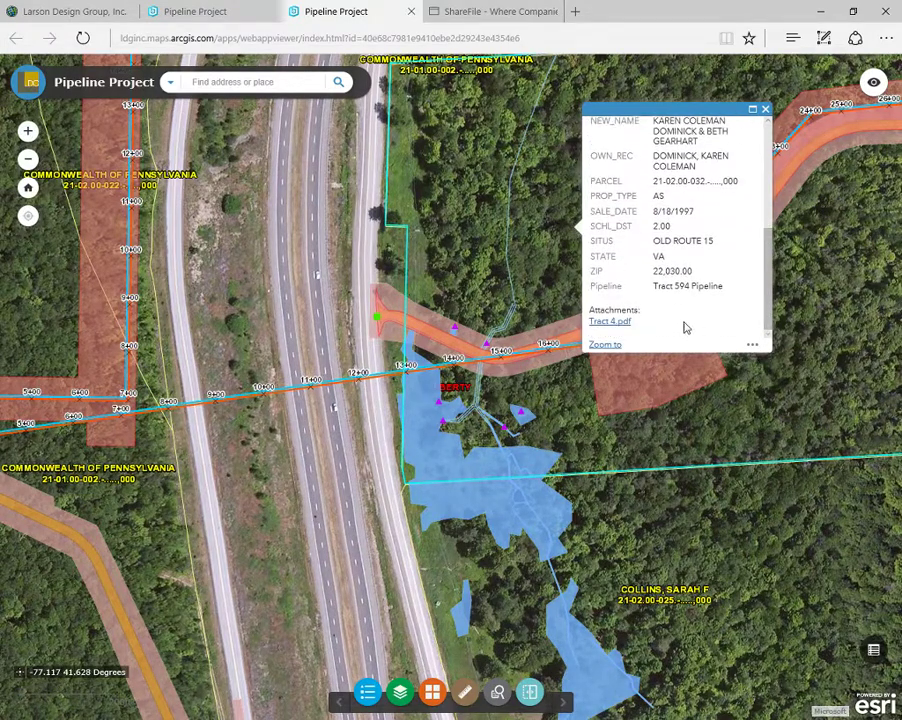
pyautogui.click(765, 110)
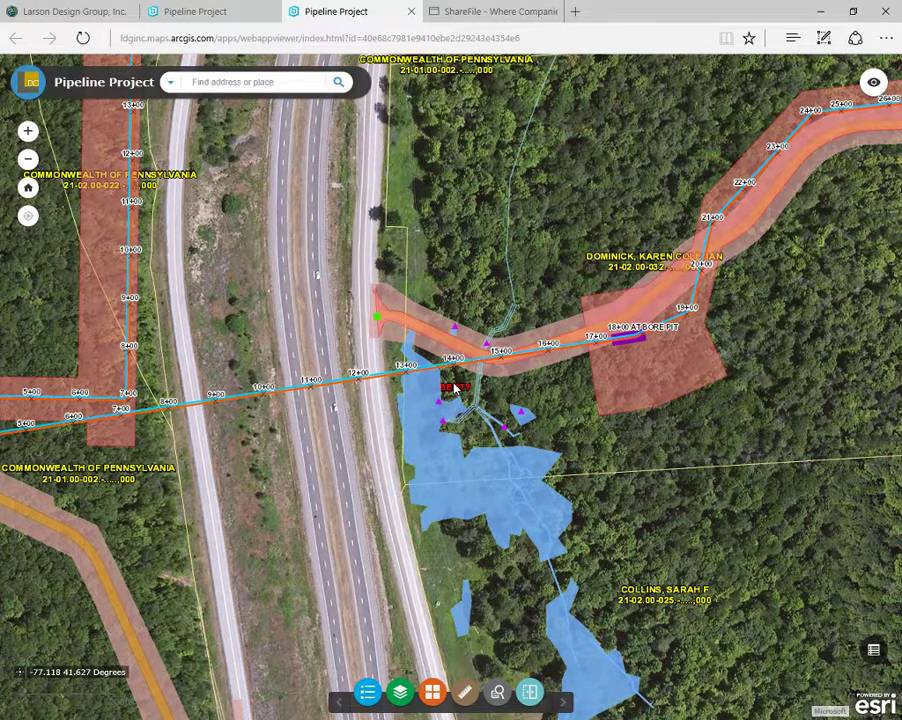
# - View the attached photo P1030337.JPG of the photo point near station 14+00, and return to the pipeline map
pyautogui.click(455, 331)
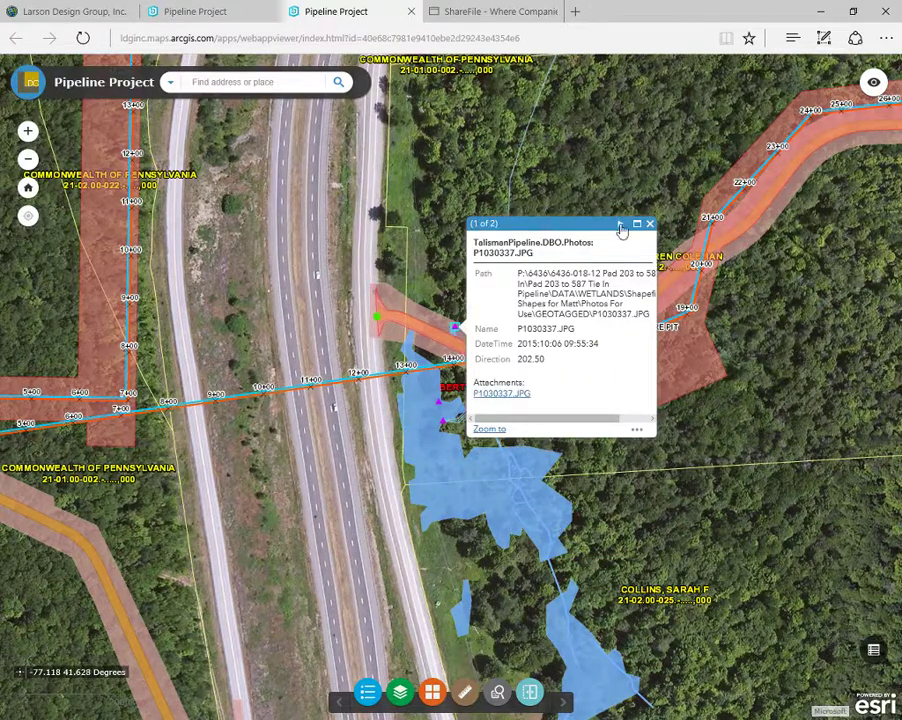
pyautogui.click(620, 224)
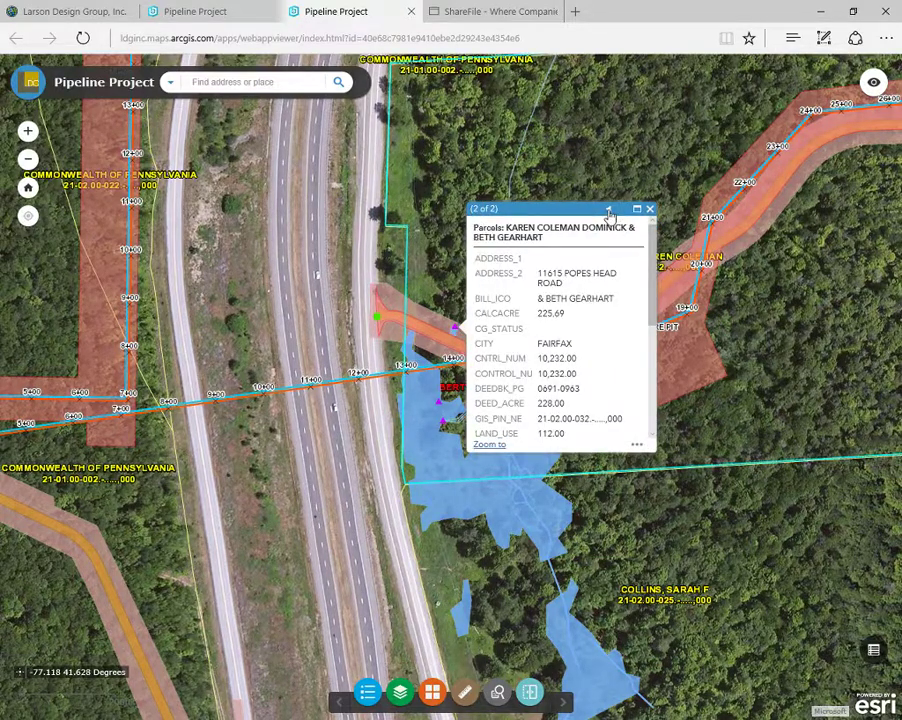
pyautogui.click(609, 209)
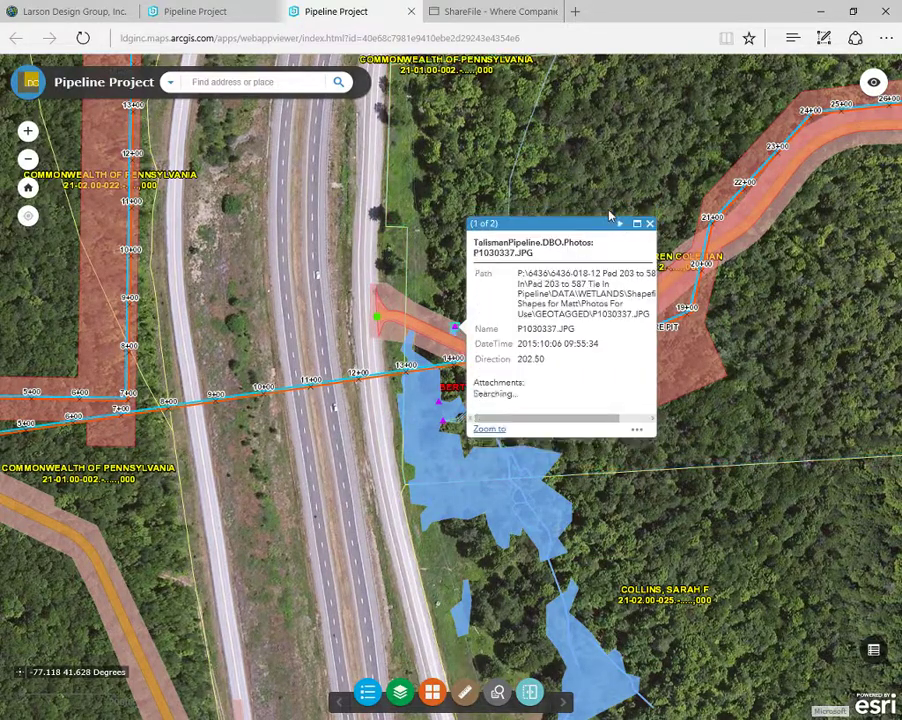
pyautogui.click(516, 396)
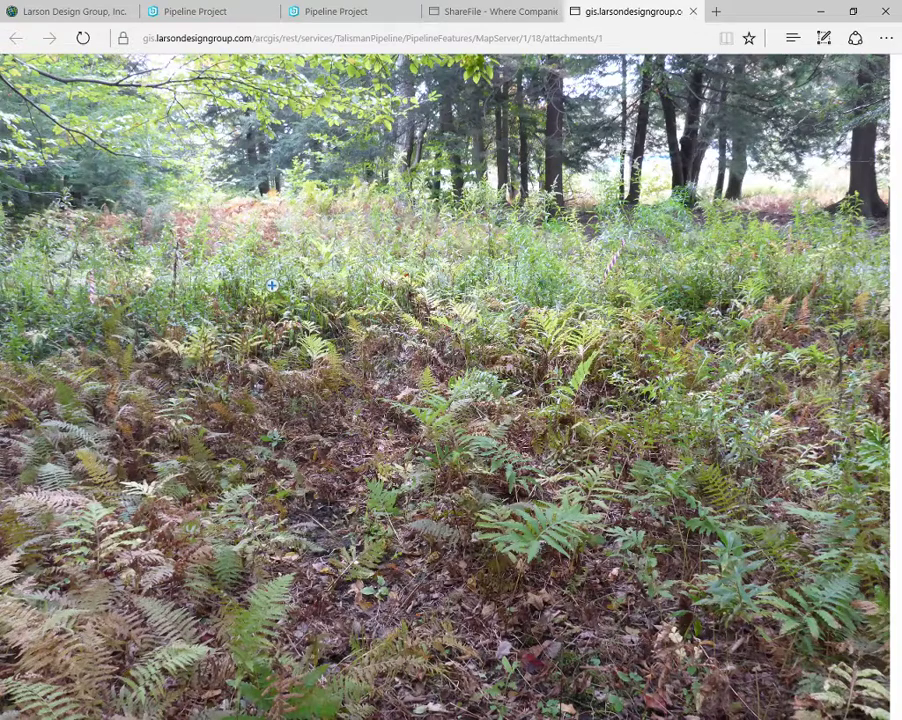
pyautogui.click(494, 8)
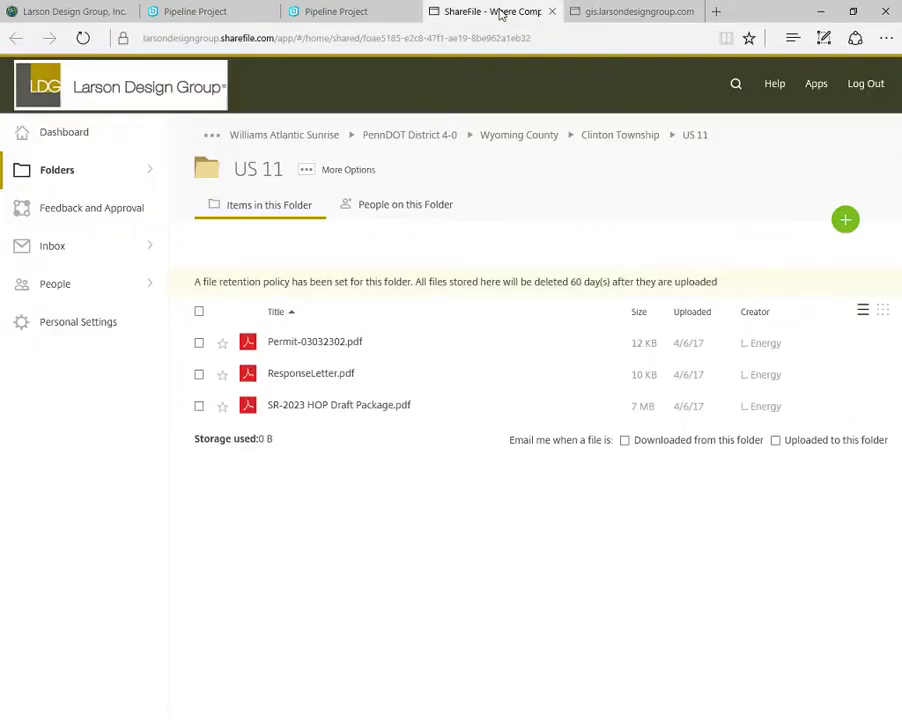
pyautogui.click(380, 14)
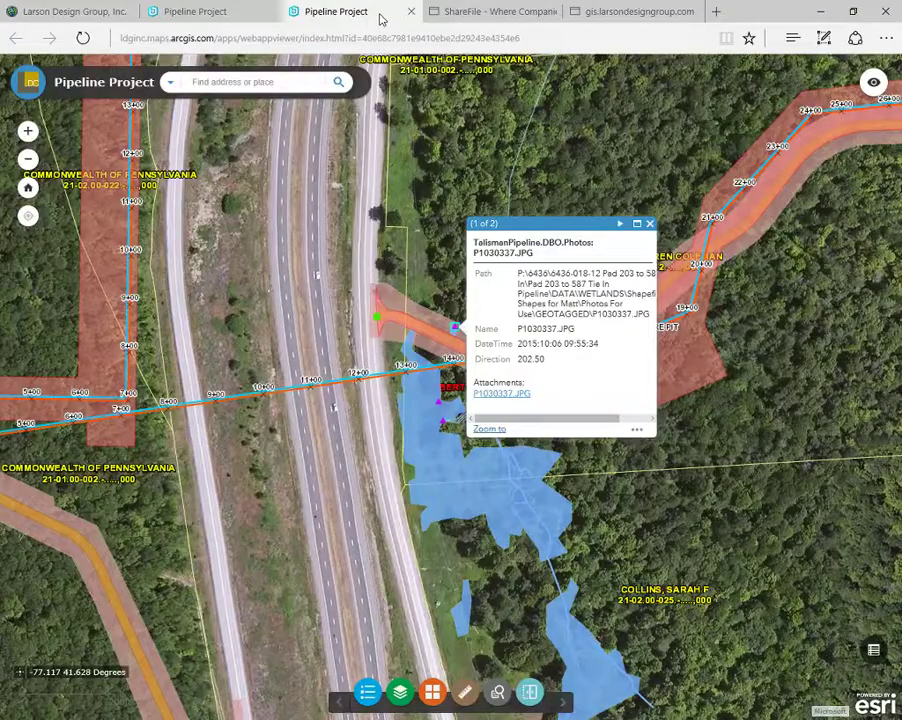
pyautogui.click(650, 224)
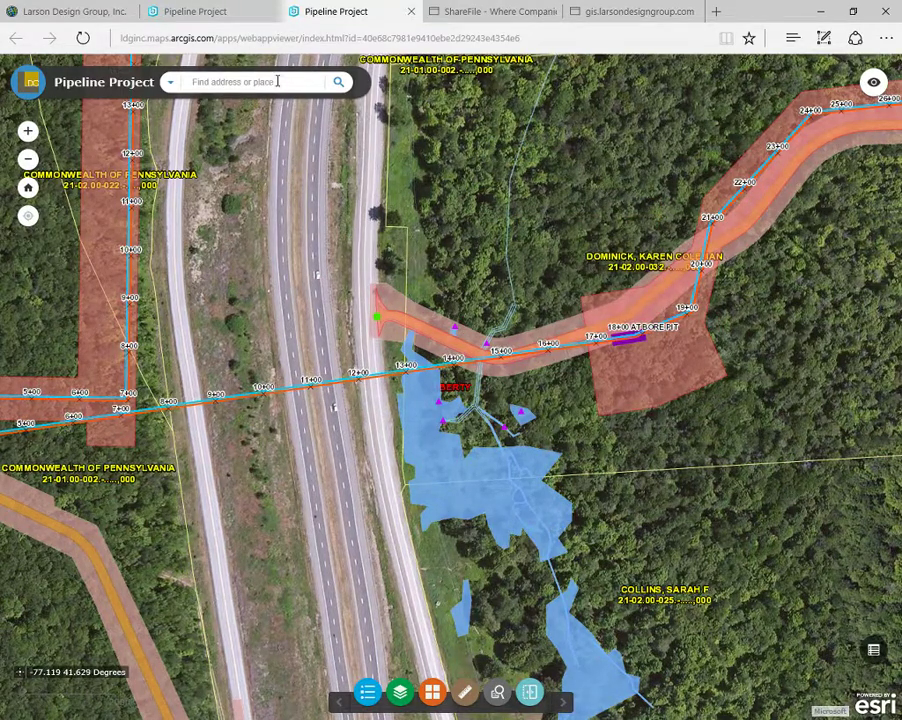
# - Search only the Stations for 18 and locate 18+00 AT BORE PIT on the map
pyautogui.click(171, 83)
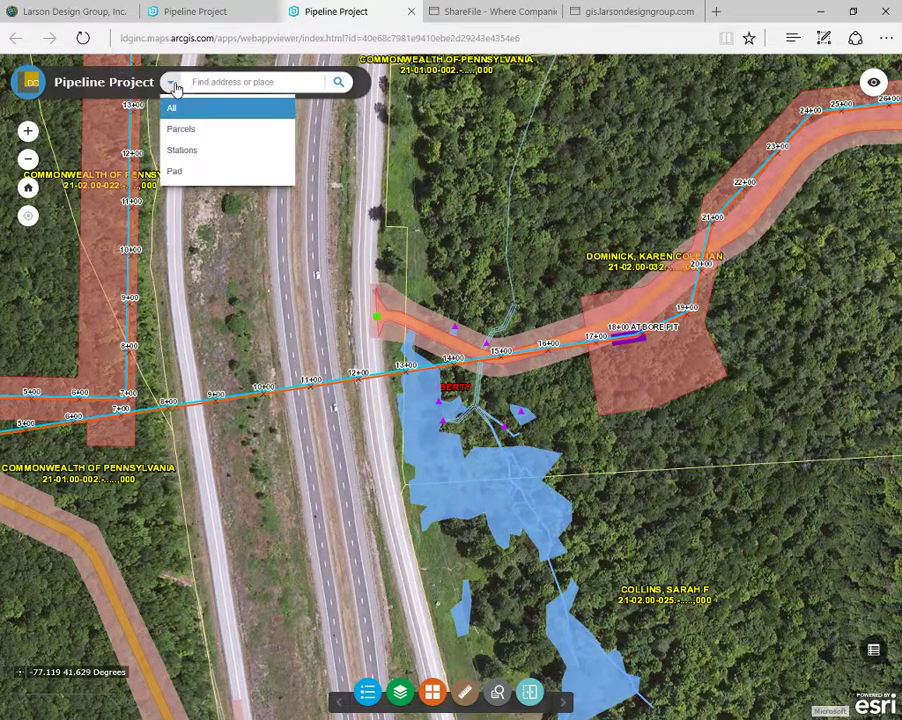
pyautogui.click(186, 151)
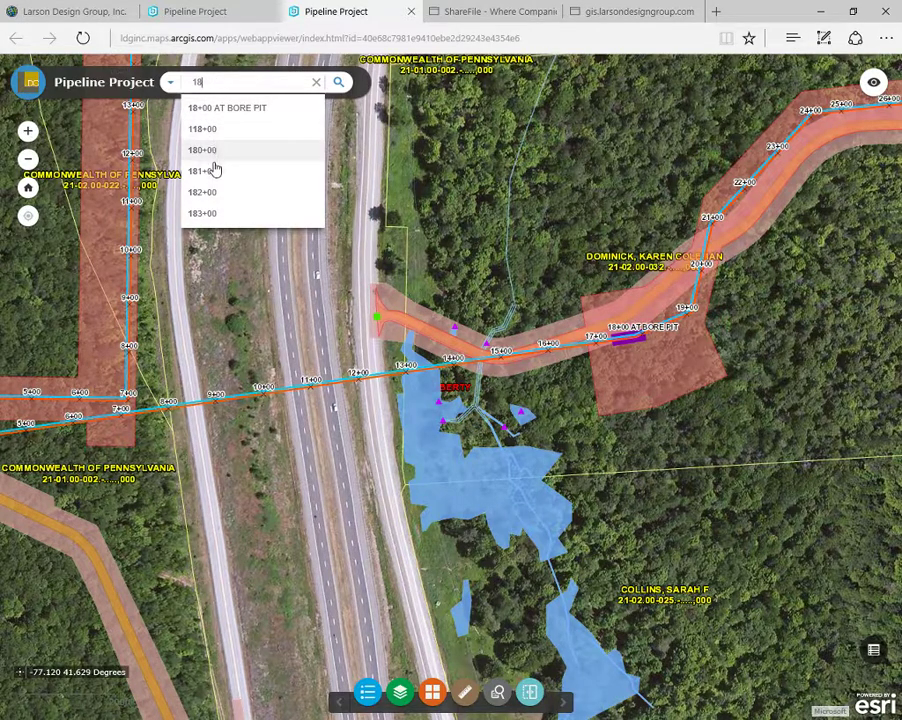
pyautogui.click(244, 108)
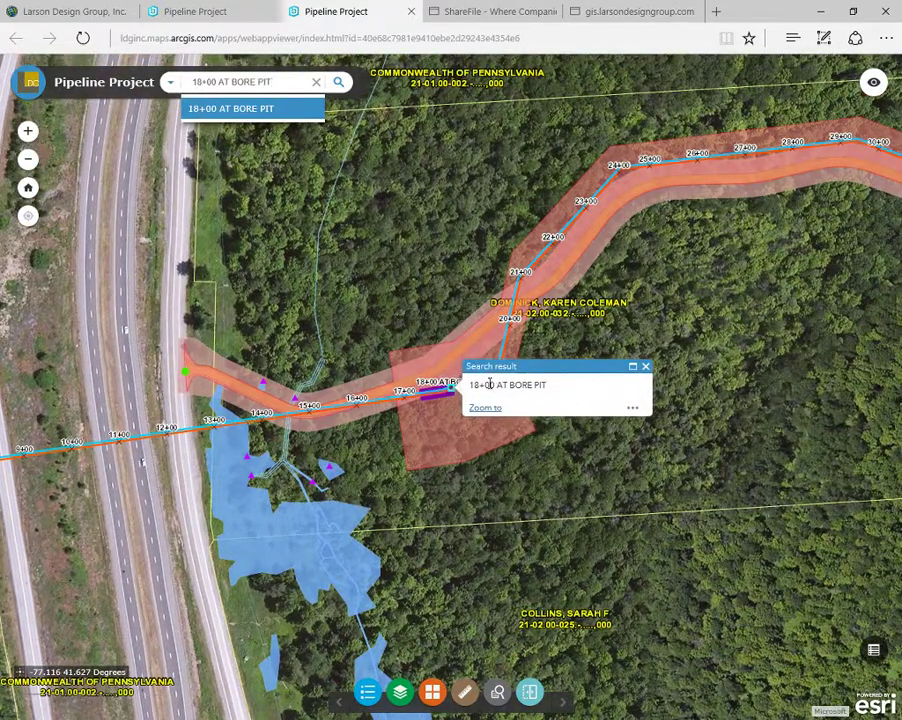
pyautogui.click(646, 367)
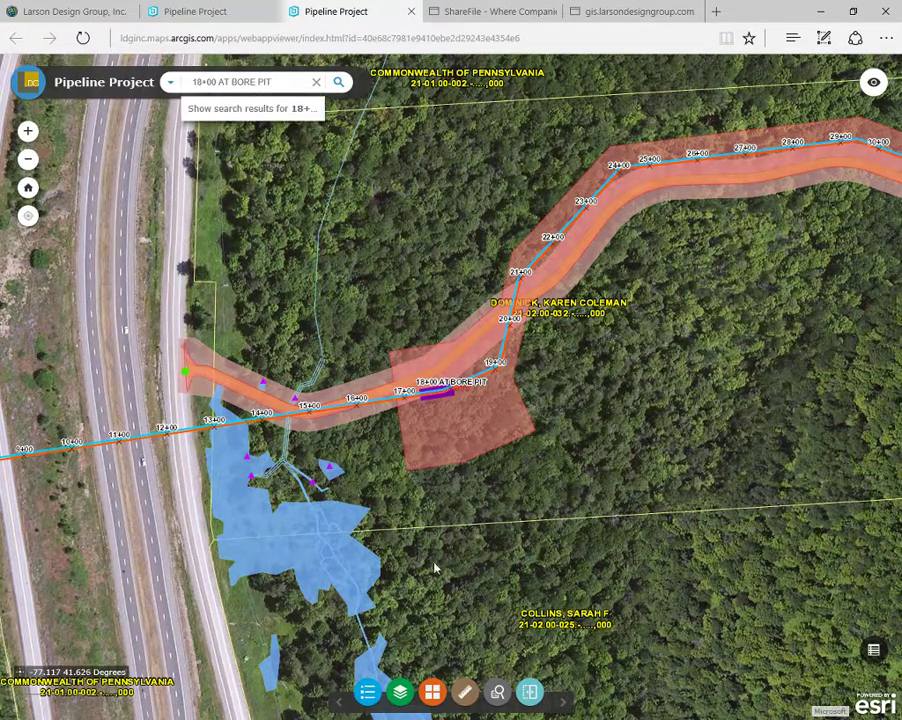
# - Measure the area of the workspace around the 18+00 bore pit in Sq Feet by tracing its outline
pyautogui.click(466, 692)
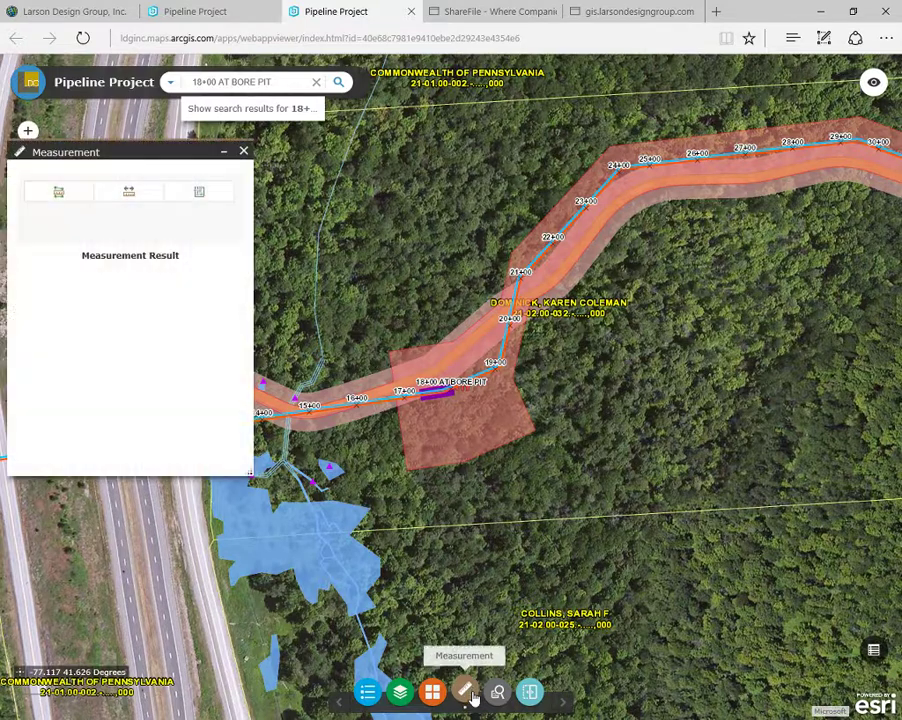
pyautogui.click(57, 195)
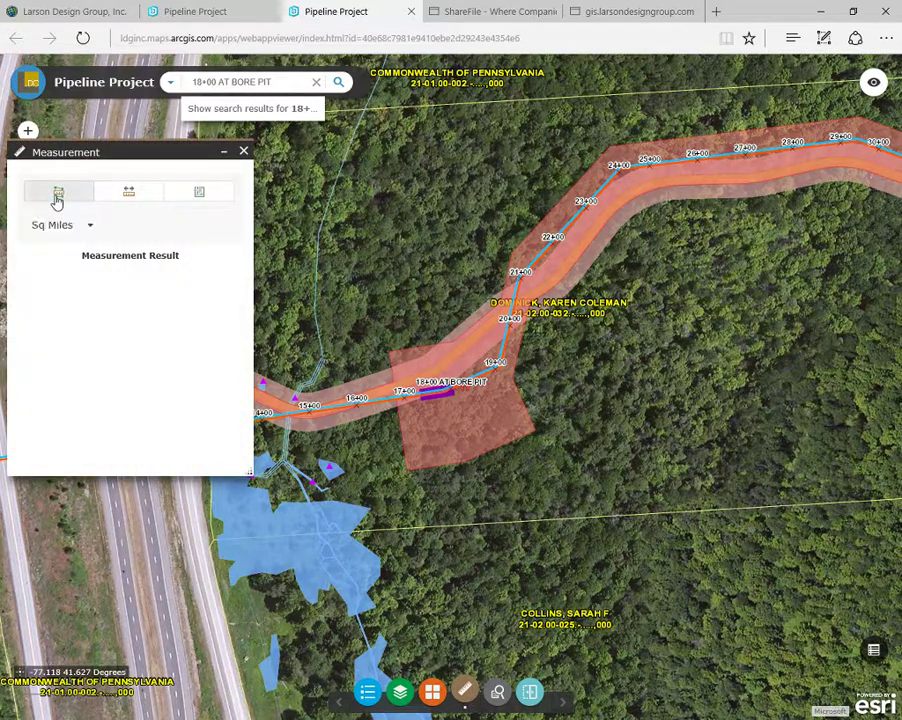
pyautogui.click(94, 227)
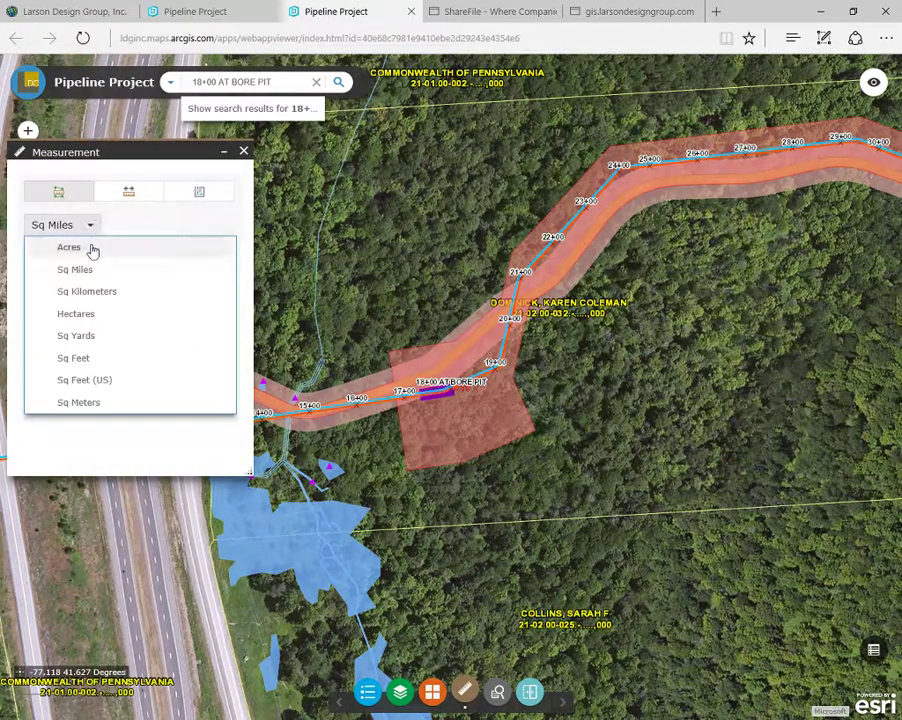
pyautogui.click(89, 357)
pyautogui.click(391, 355)
pyautogui.click(407, 466)
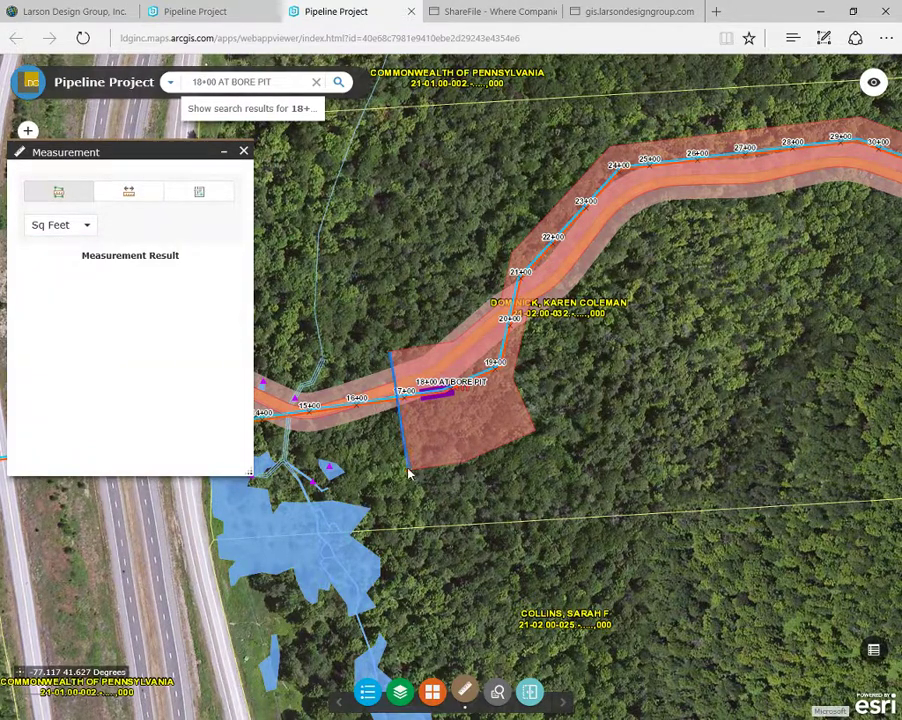
pyautogui.click(466, 464)
pyautogui.click(536, 434)
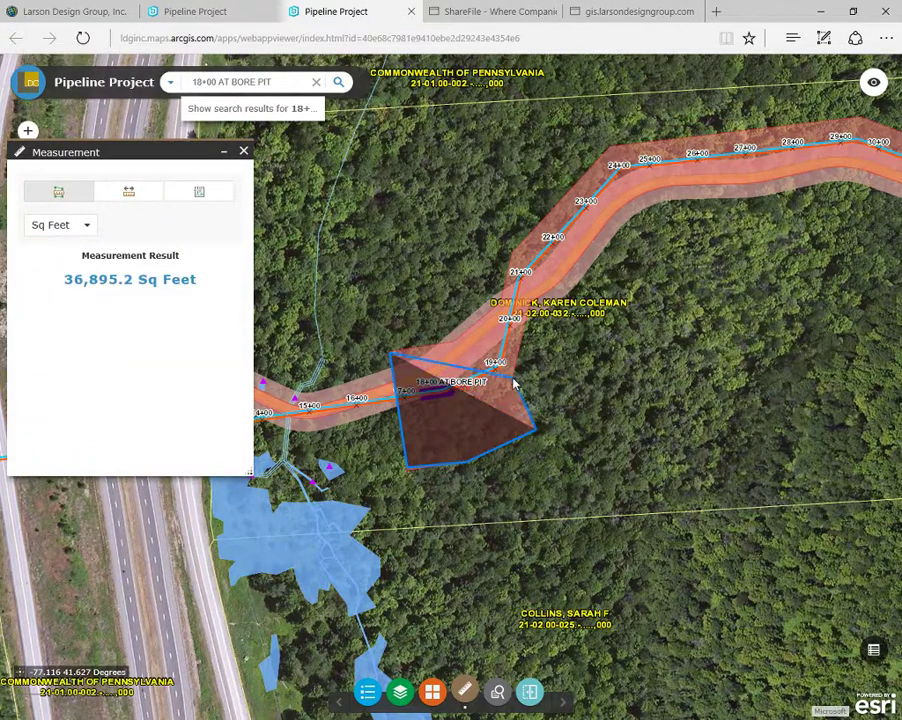
pyautogui.click(513, 382)
pyautogui.click(455, 347)
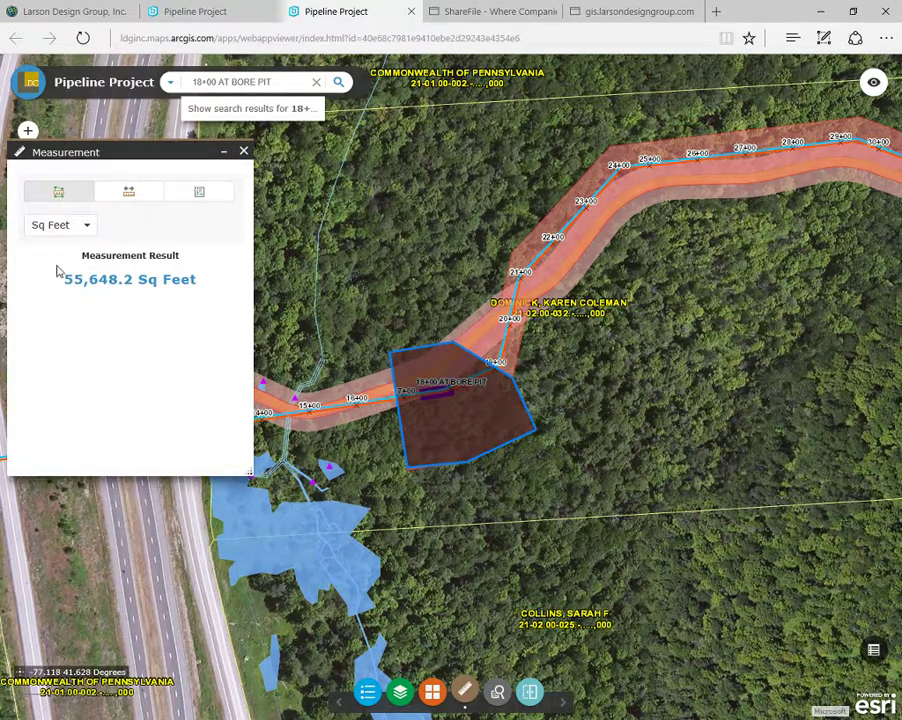
pyautogui.moveTo(65, 287); pyautogui.dragTo(156, 290)
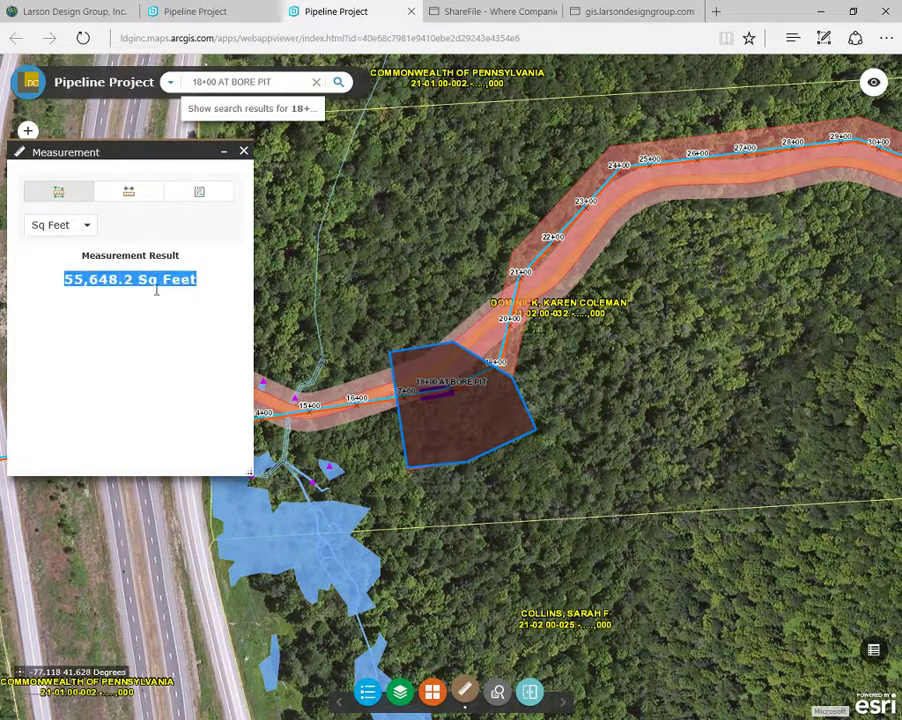
# - Convert the measured bore pit workspace area to Sq Yards and then to Acres
pyautogui.click(89, 229)
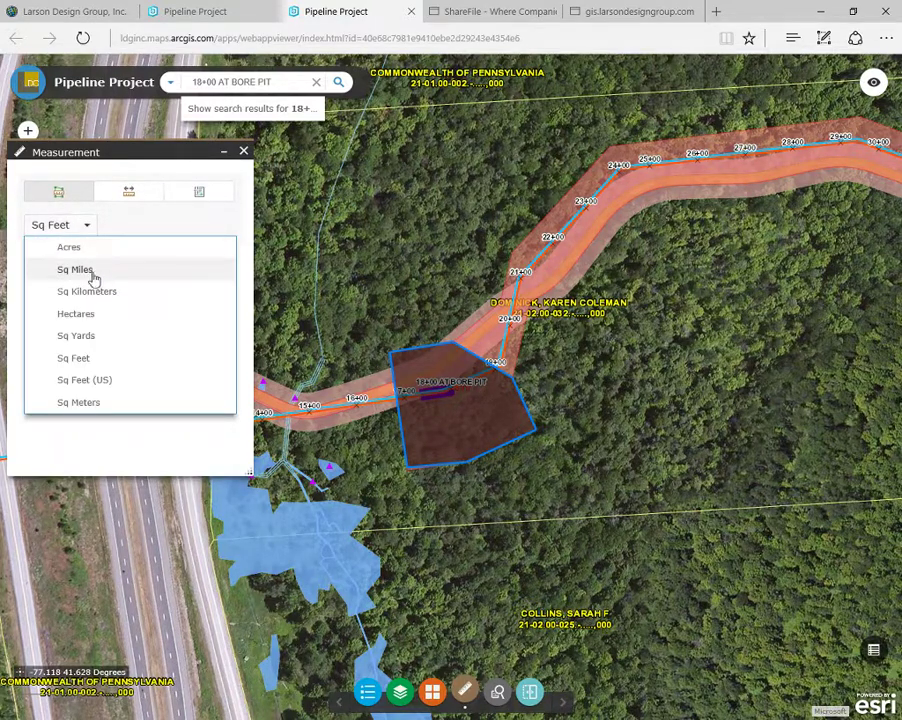
pyautogui.click(97, 338)
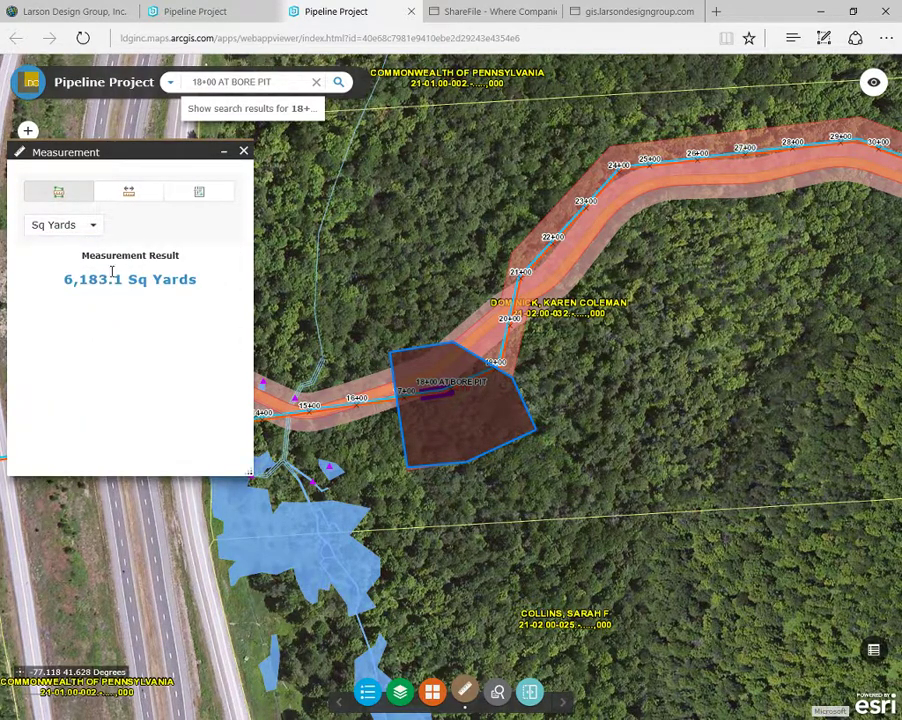
pyautogui.click(92, 226)
pyautogui.click(91, 255)
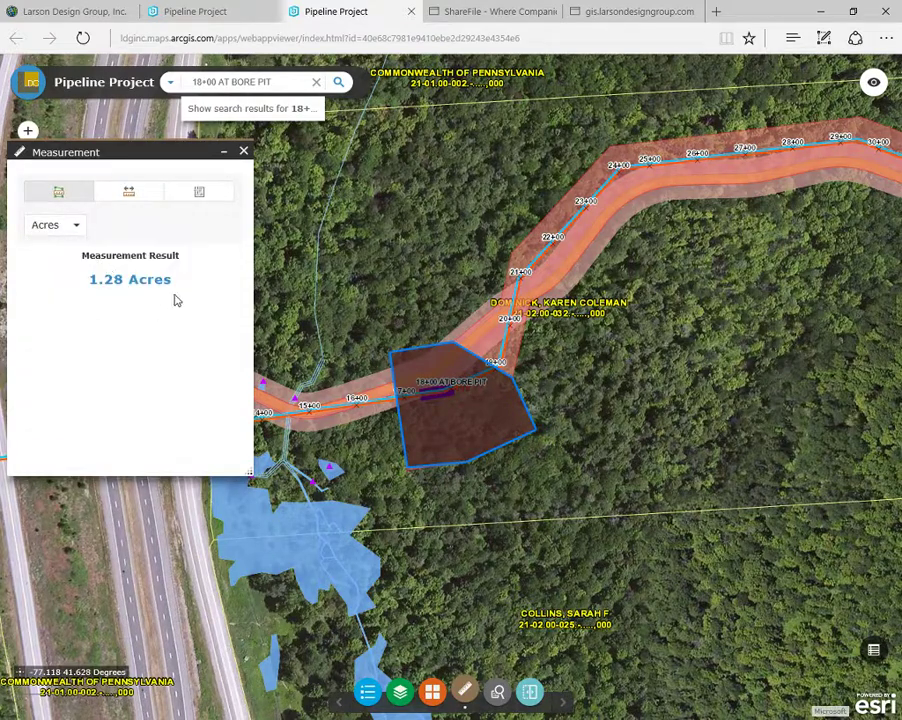
pyautogui.click(136, 199)
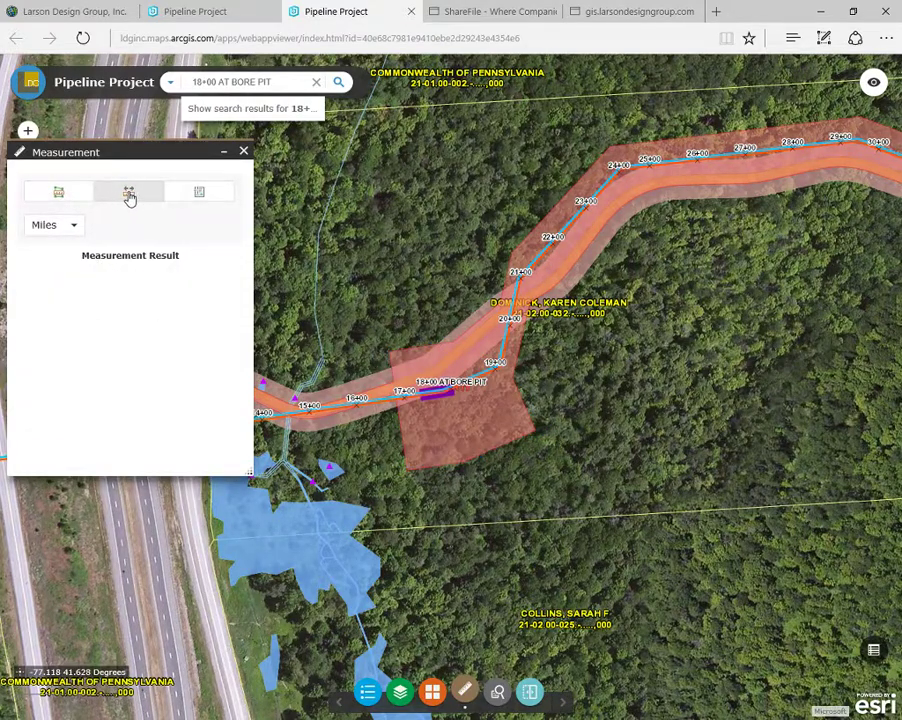
pyautogui.click(136, 199)
pyautogui.click(355, 413)
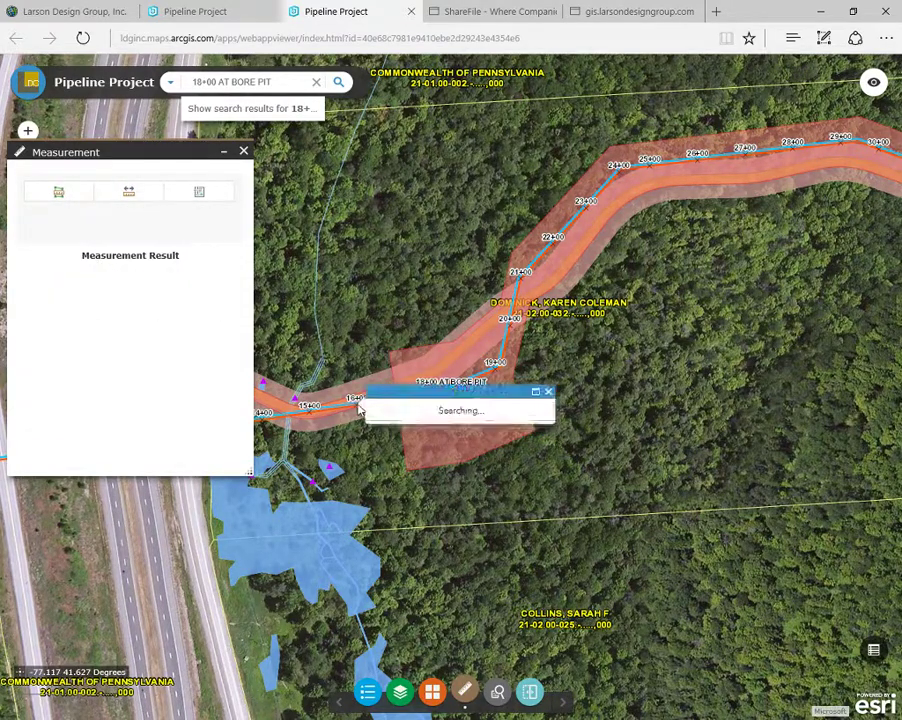
pyautogui.click(548, 286)
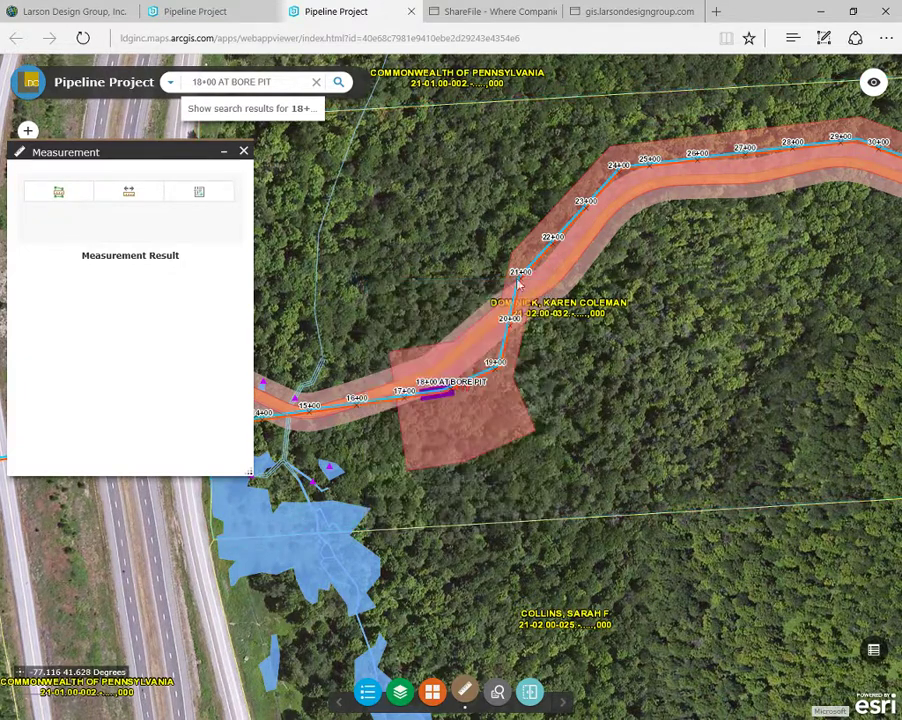
# - Measure the distance in Miles along the pipeline from station 16+00 through 17+00 and 18+00 to 19+00
pyautogui.click(127, 195)
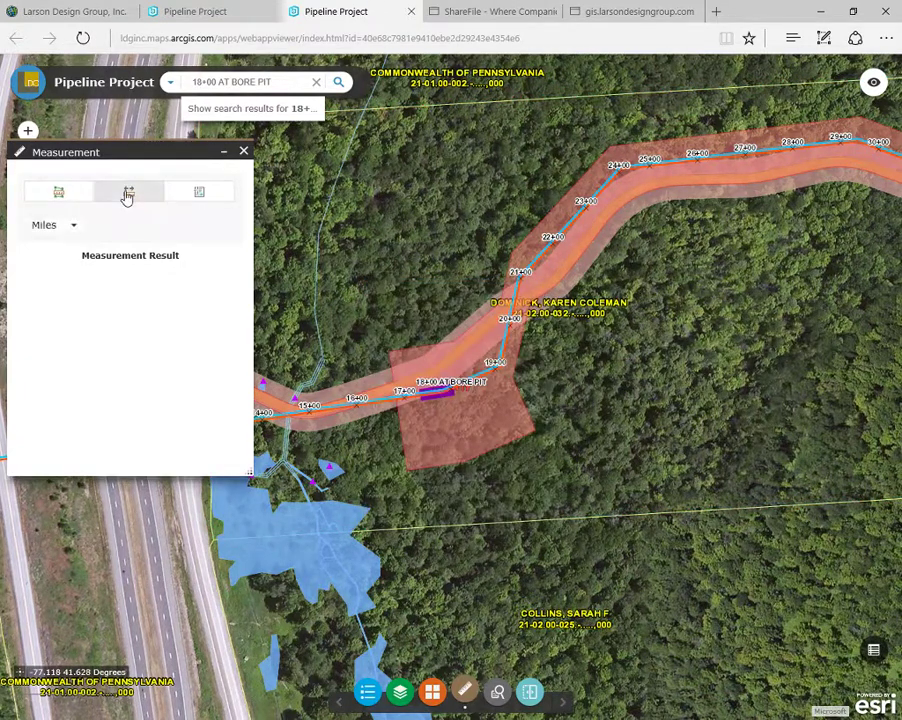
pyautogui.click(357, 407)
pyautogui.click(410, 394)
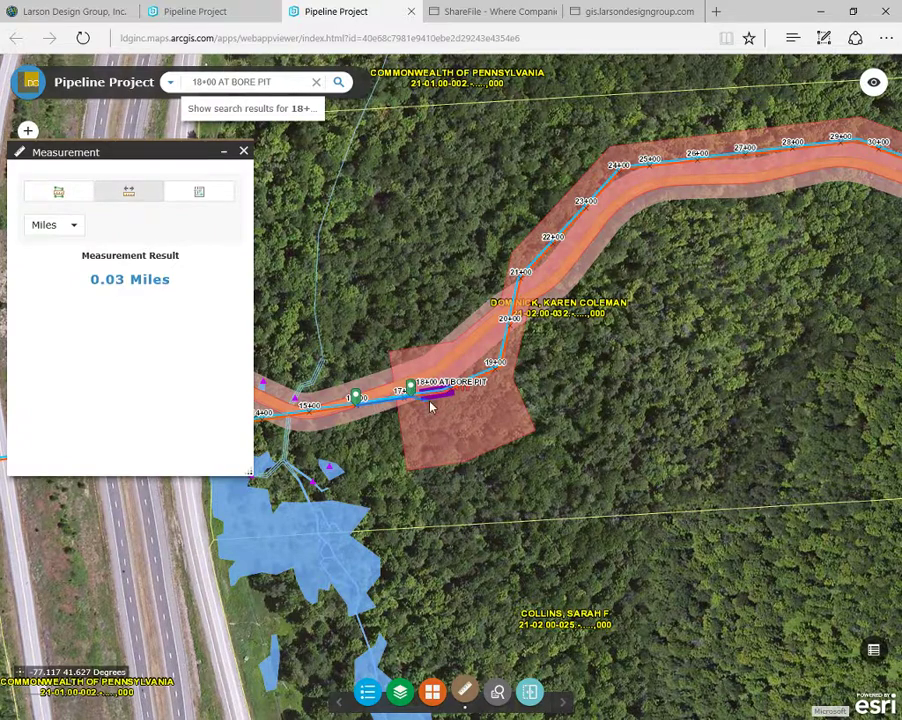
pyautogui.doubleClick(452, 392)
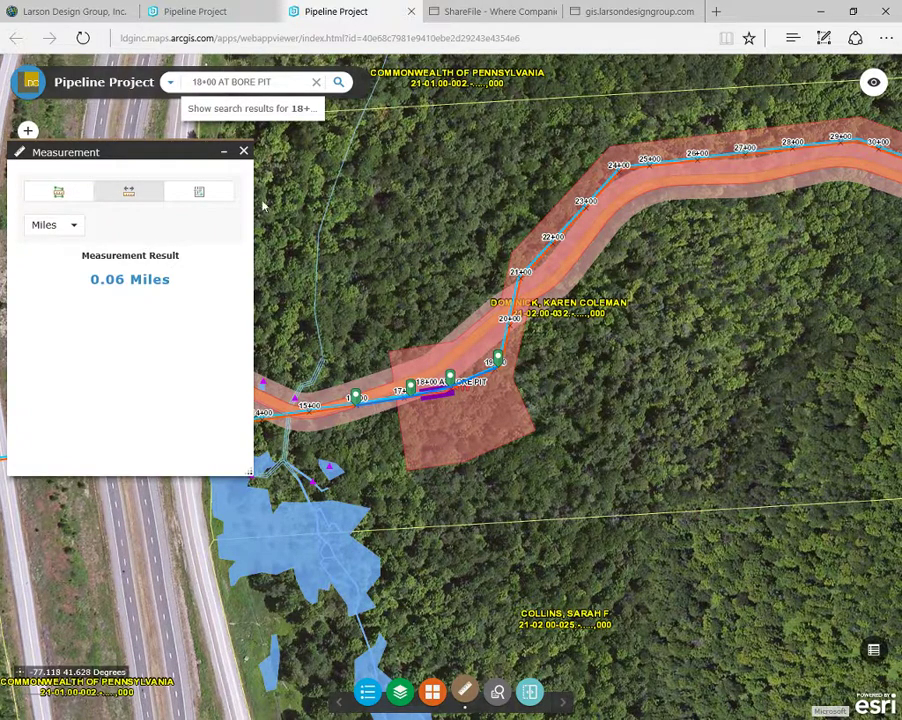
# - Get the latitude and longitude in Degrees of the 18+00 bore pit point, and finish measuring
pyautogui.click(199, 196)
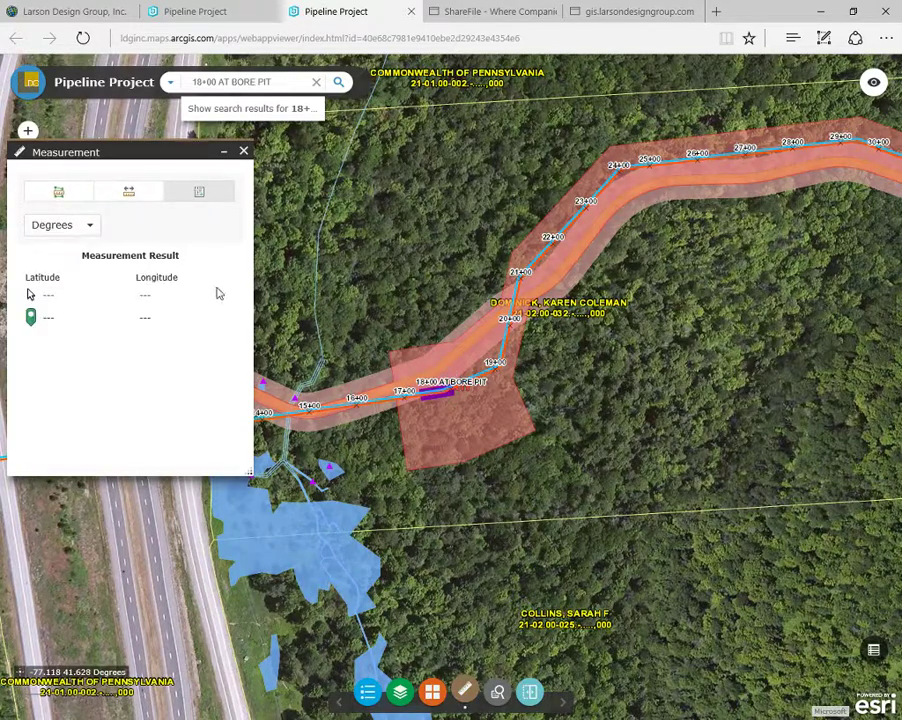
pyautogui.click(450, 393)
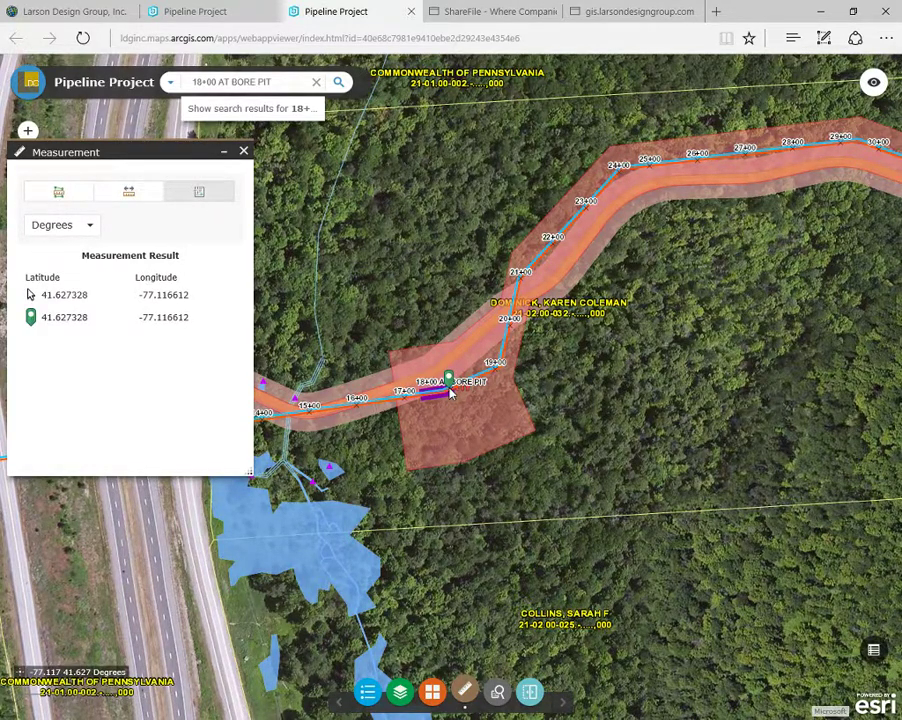
pyautogui.click(244, 153)
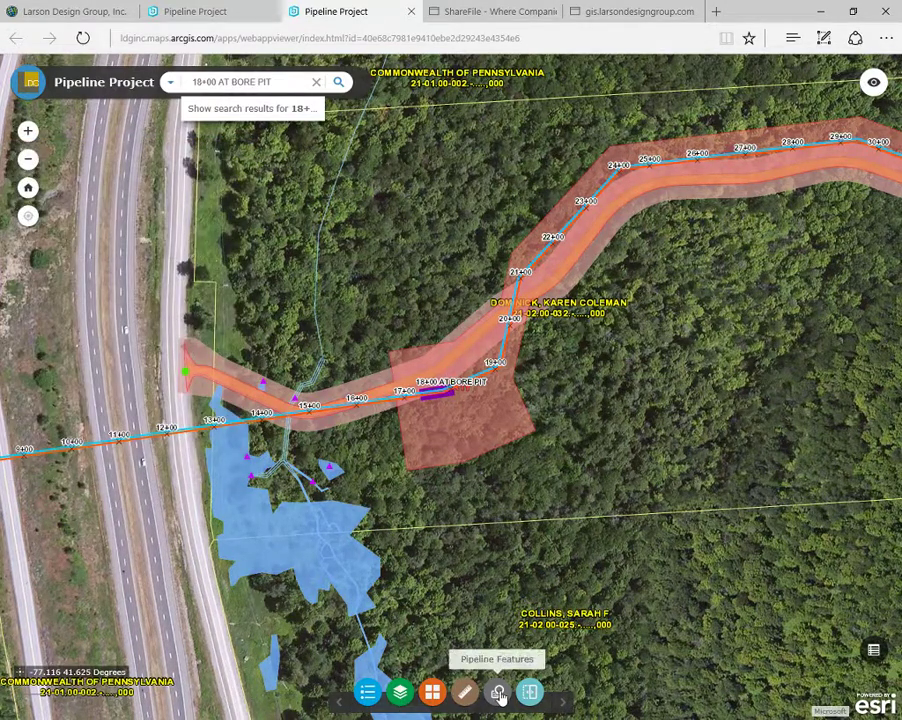
# - Query Permitted Construction Entrance by Section for the DCNR 587 to 594 Pipeline and review the results
pyautogui.click(499, 693)
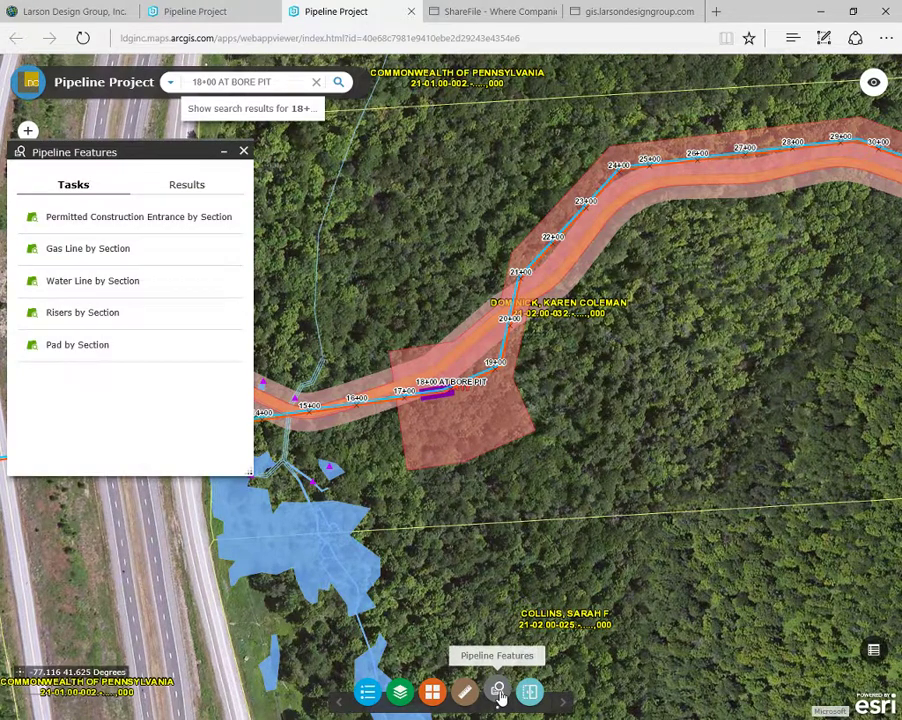
pyautogui.click(147, 222)
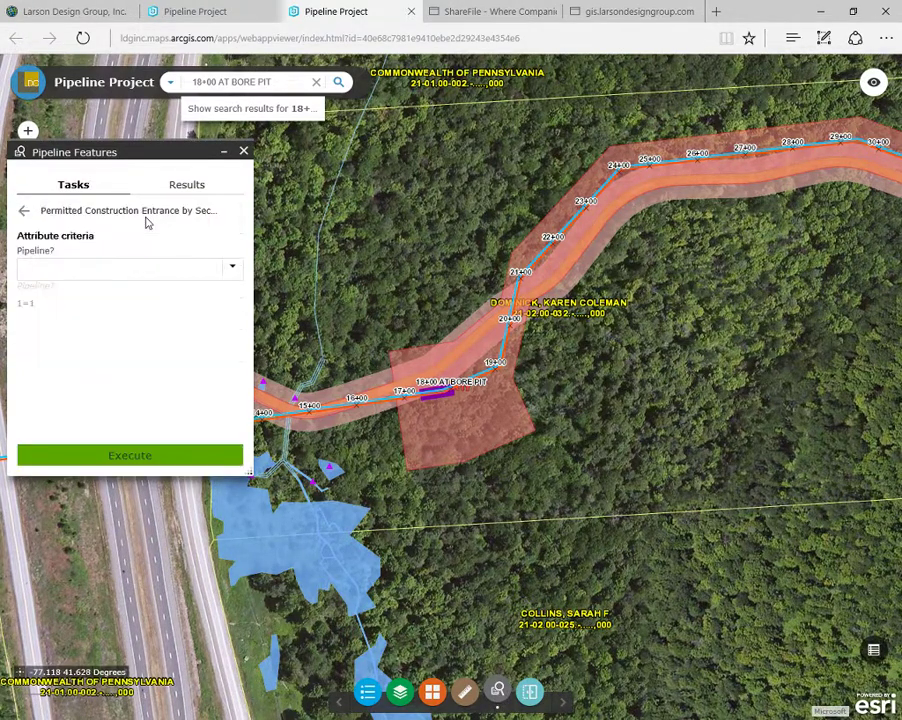
pyautogui.click(234, 268)
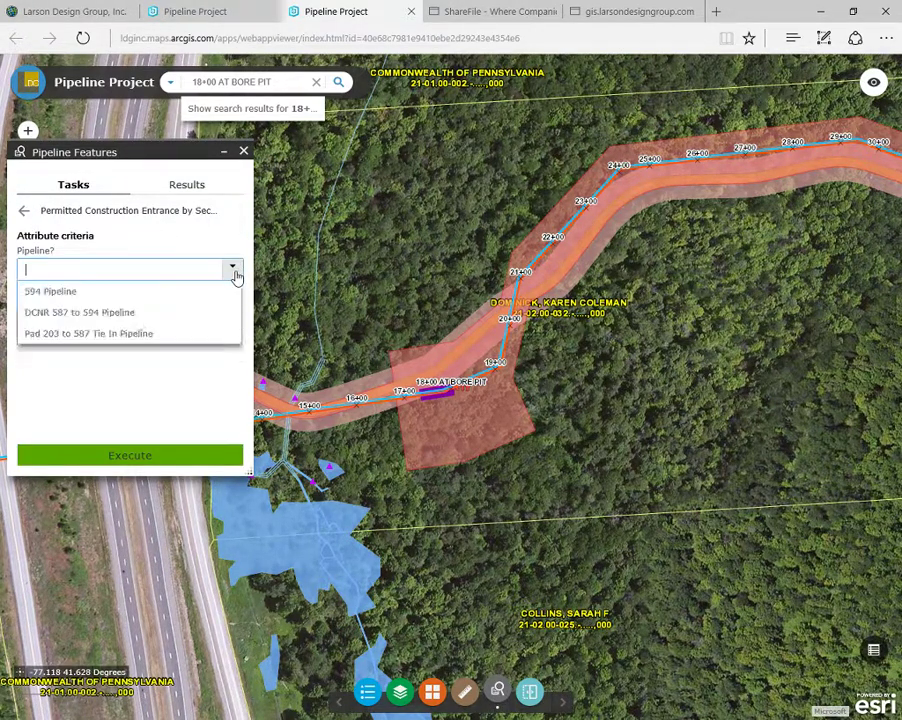
pyautogui.click(196, 313)
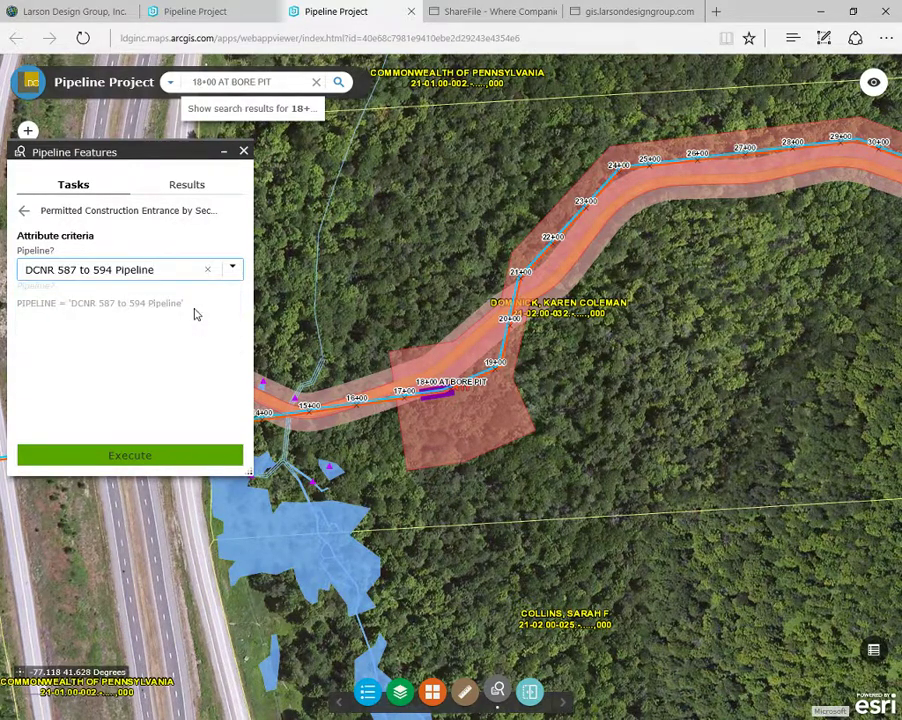
pyautogui.click(180, 456)
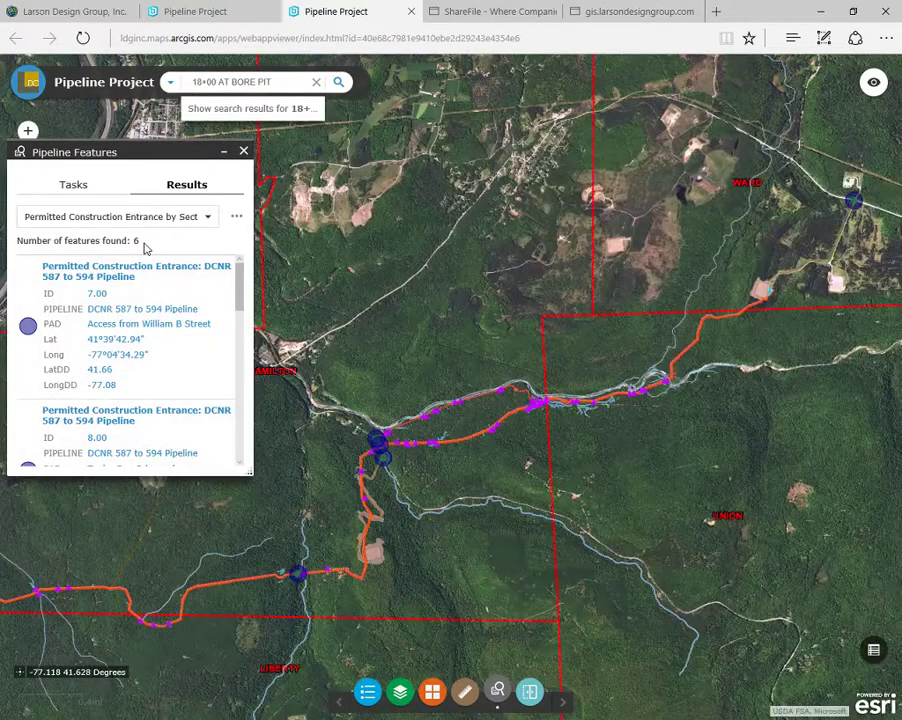
pyautogui.moveTo(143, 244); pyautogui.dragTo(134, 246)
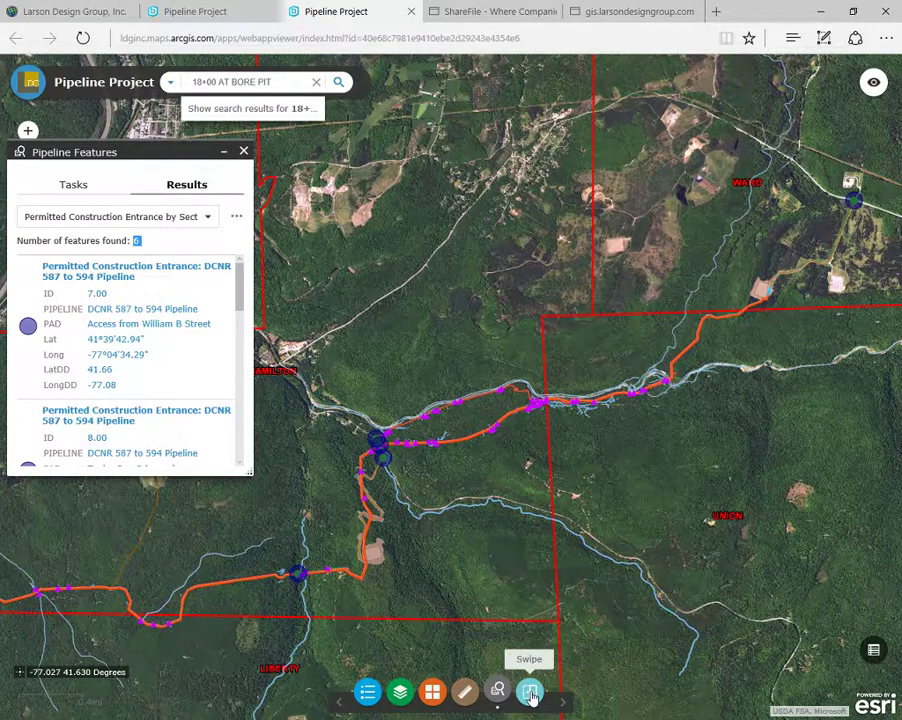
pyautogui.click(243, 151)
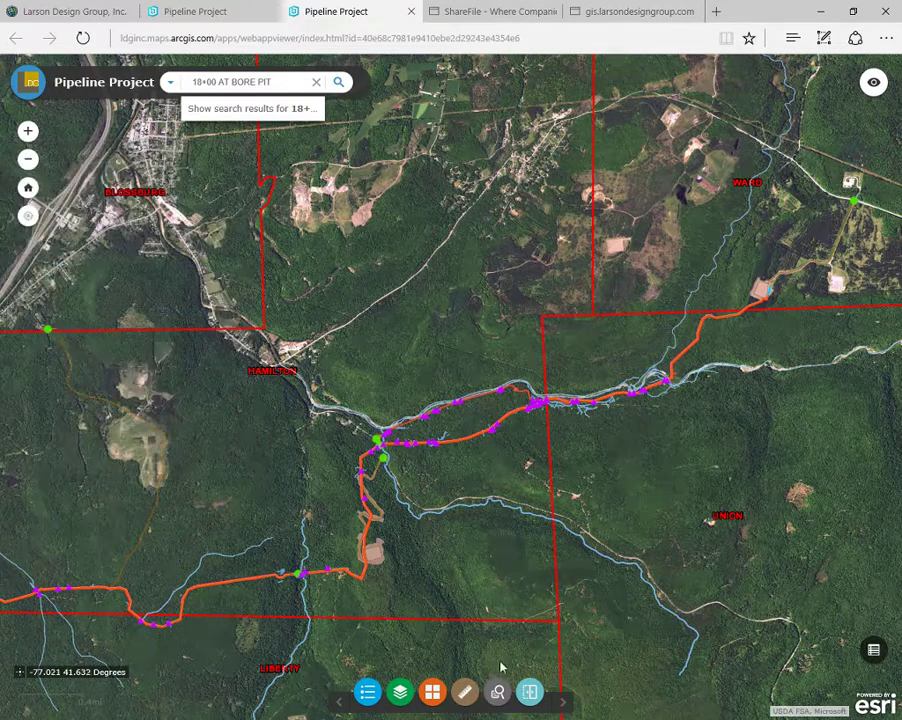
# - Compare the map with and without the PipelineFeatures layer by swiping it eastward across most of the route
pyautogui.click(529, 690)
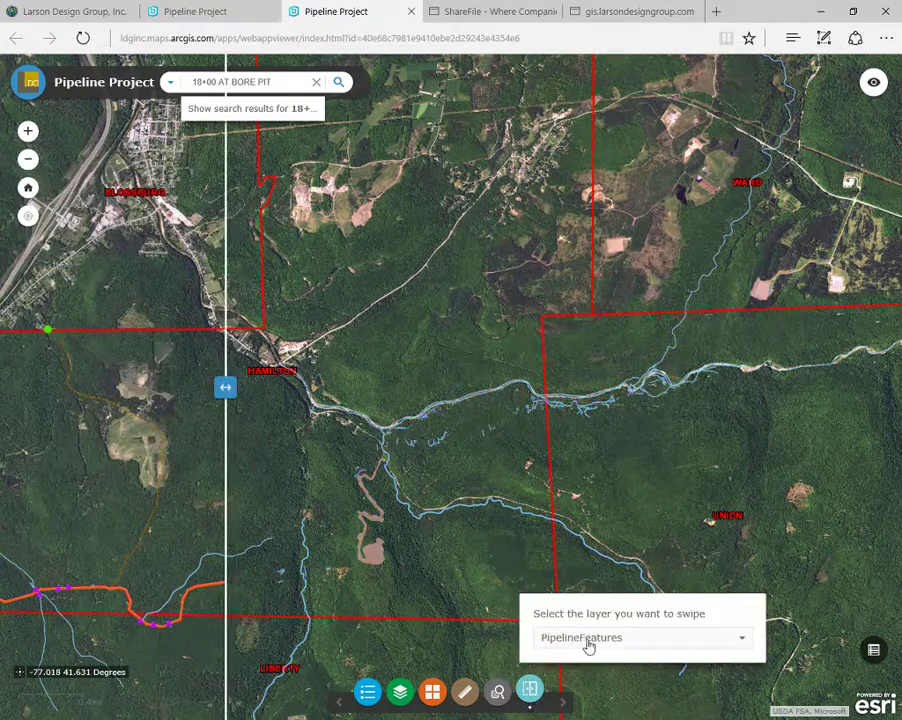
pyautogui.click(743, 641)
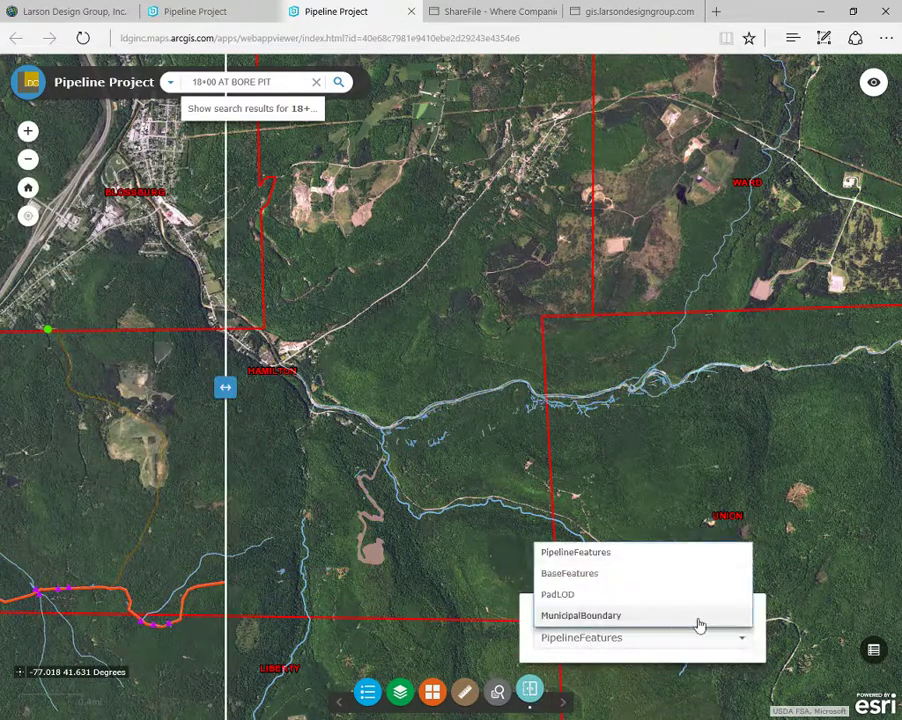
pyautogui.click(636, 556)
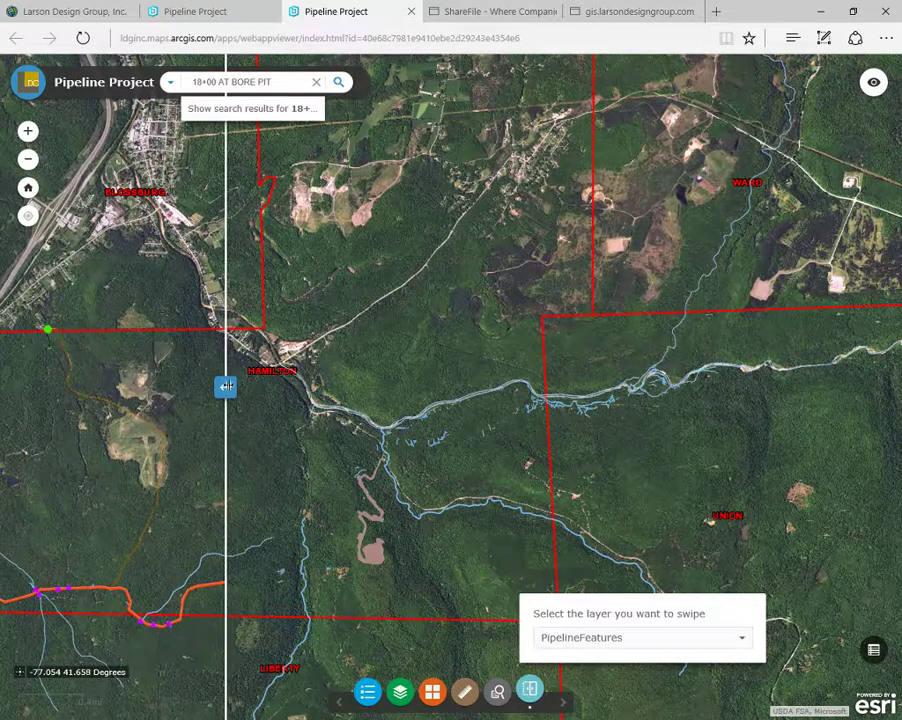
pyautogui.moveTo(231, 375); pyautogui.dragTo(707, 488)
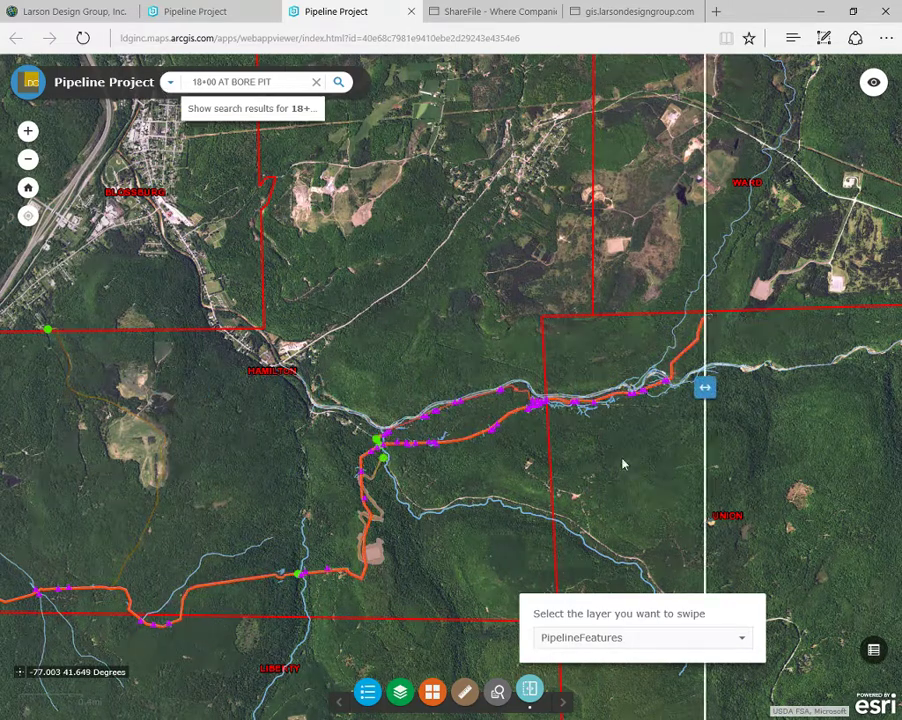
# - Change the basemap to Streets and swipe the PipelineFeatures layer back westward to near Hamilton
pyautogui.click(432, 694)
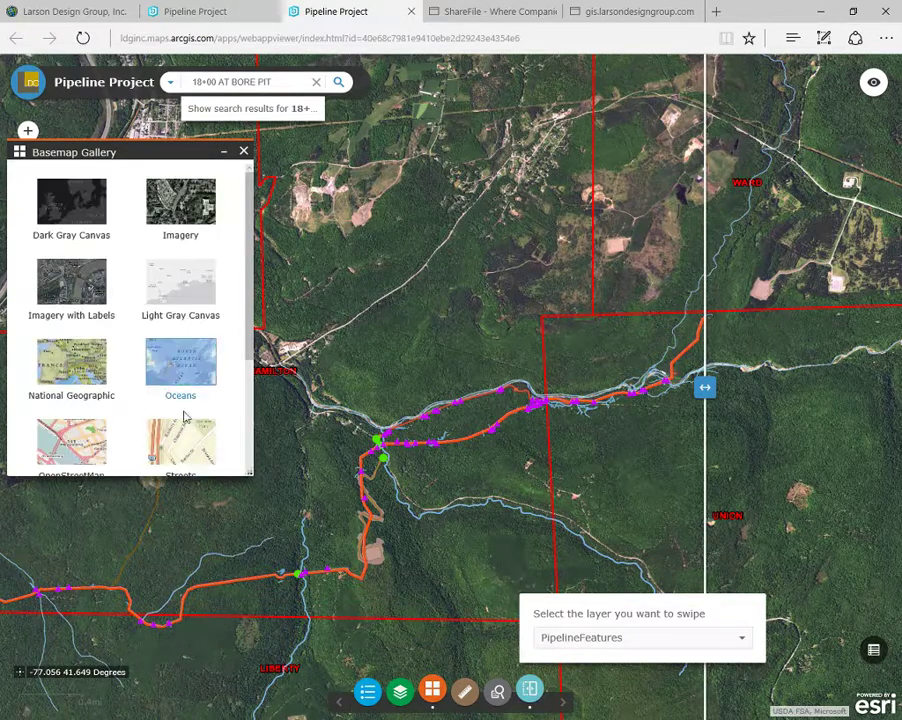
pyautogui.click(190, 448)
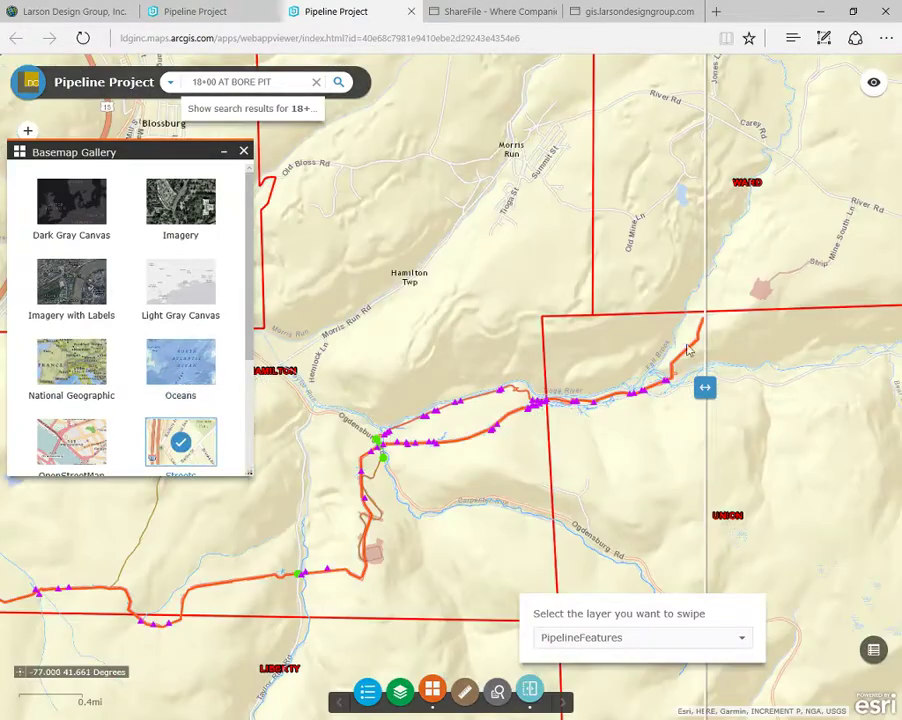
pyautogui.moveTo(705, 387); pyautogui.dragTo(300, 402)
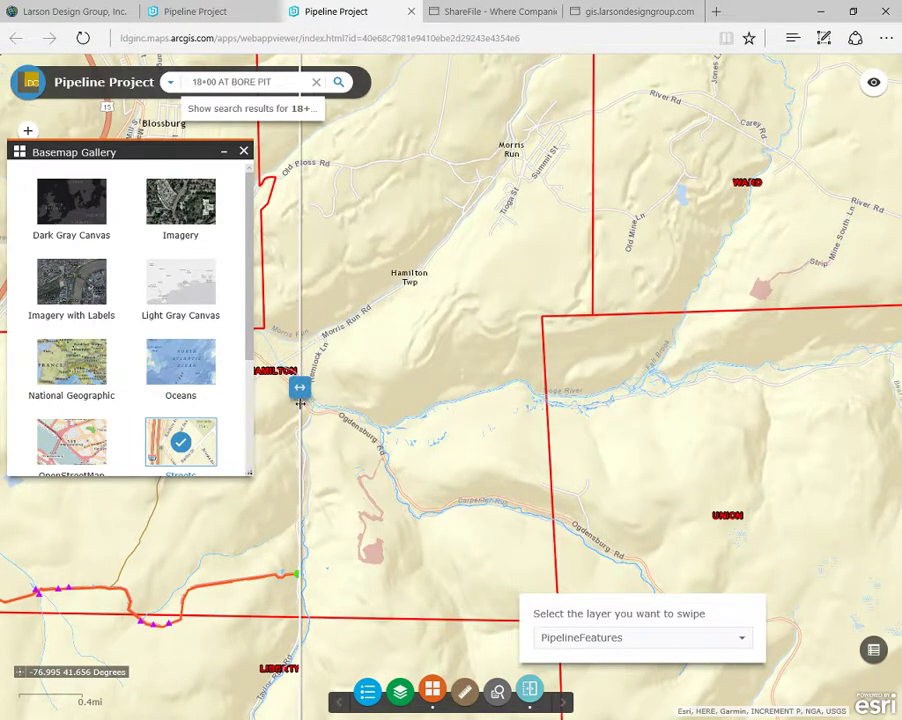
pyautogui.click(244, 150)
# - Switch to the Permit Tracking map, search all sources for Wyoming, and locate the CLINTON municipality
pyautogui.moveTo(212, 12); pyautogui.dragTo(354, 14)
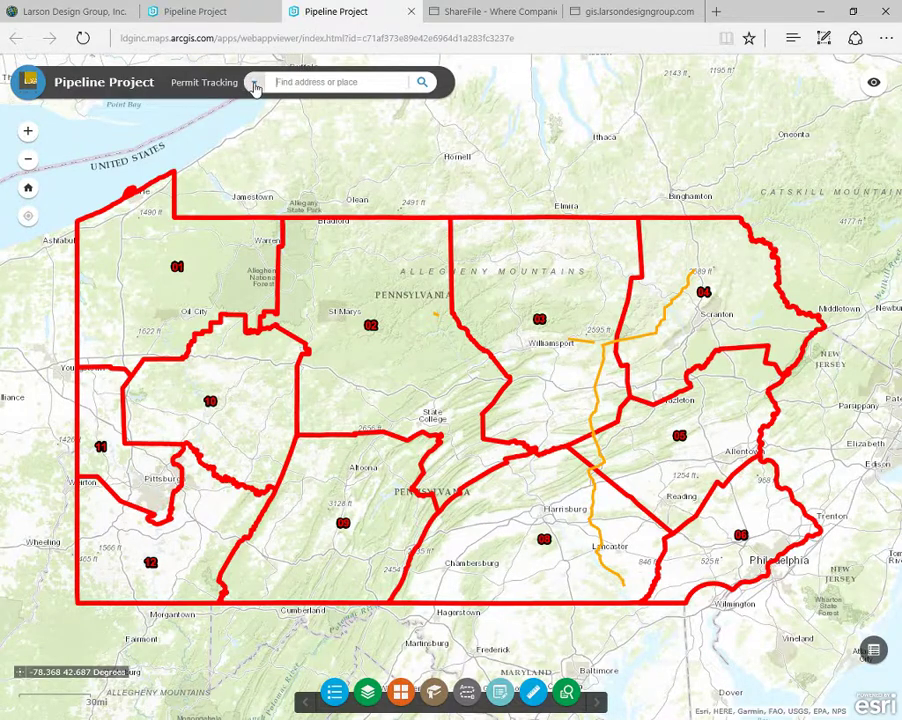
pyautogui.click(255, 84)
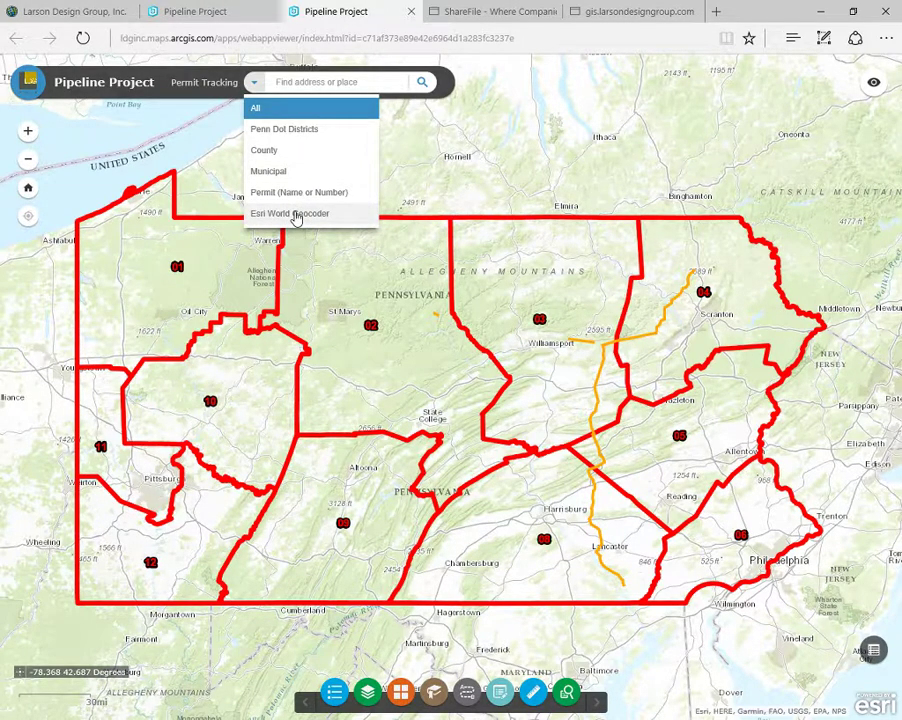
pyautogui.click(292, 84)
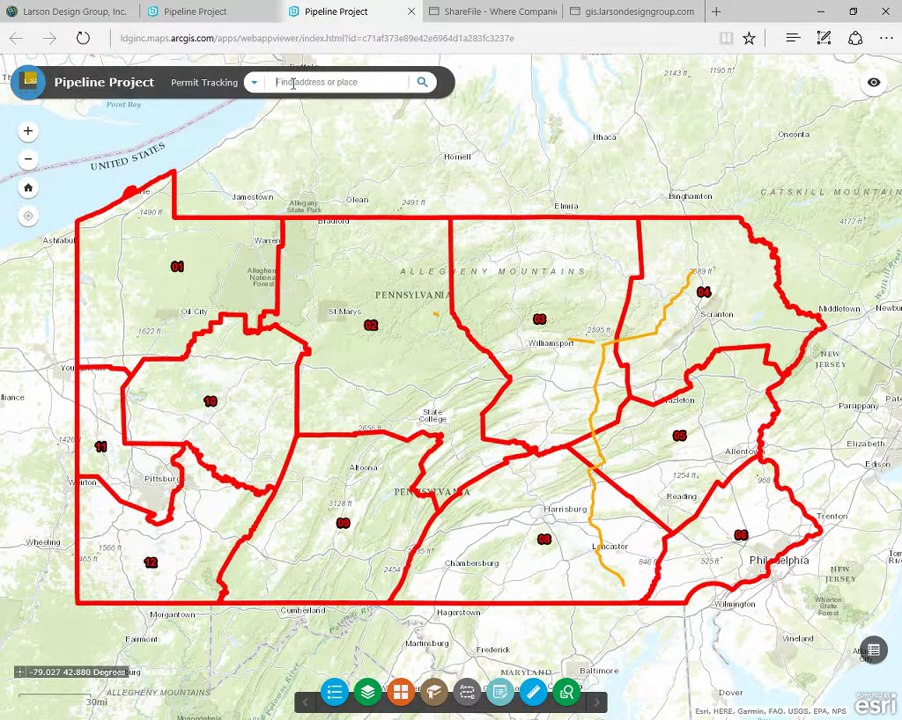
pyautogui.write('Wyoming')
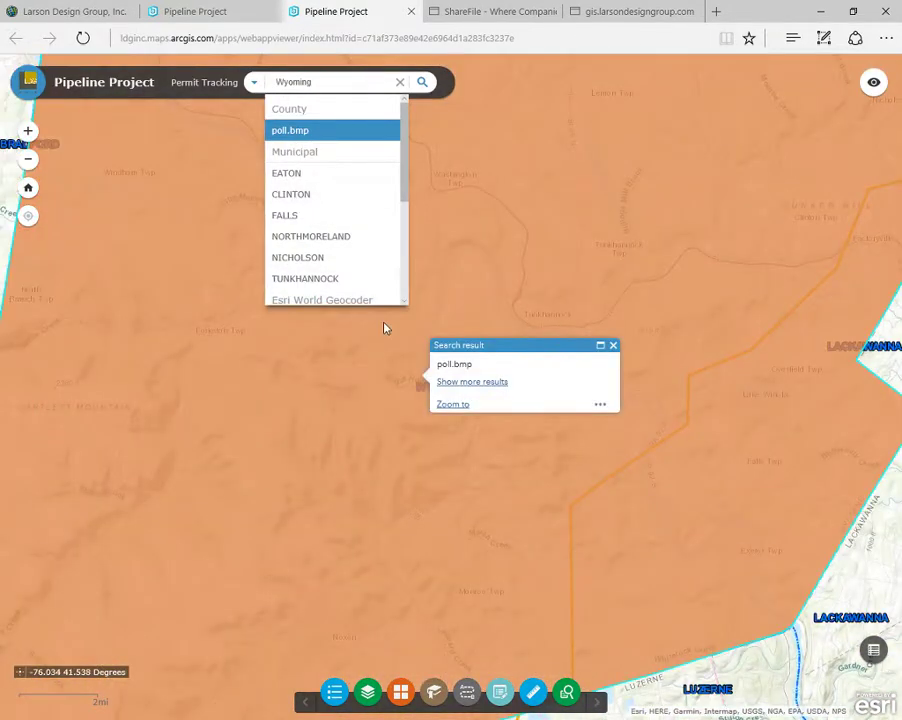
pyautogui.click(307, 196)
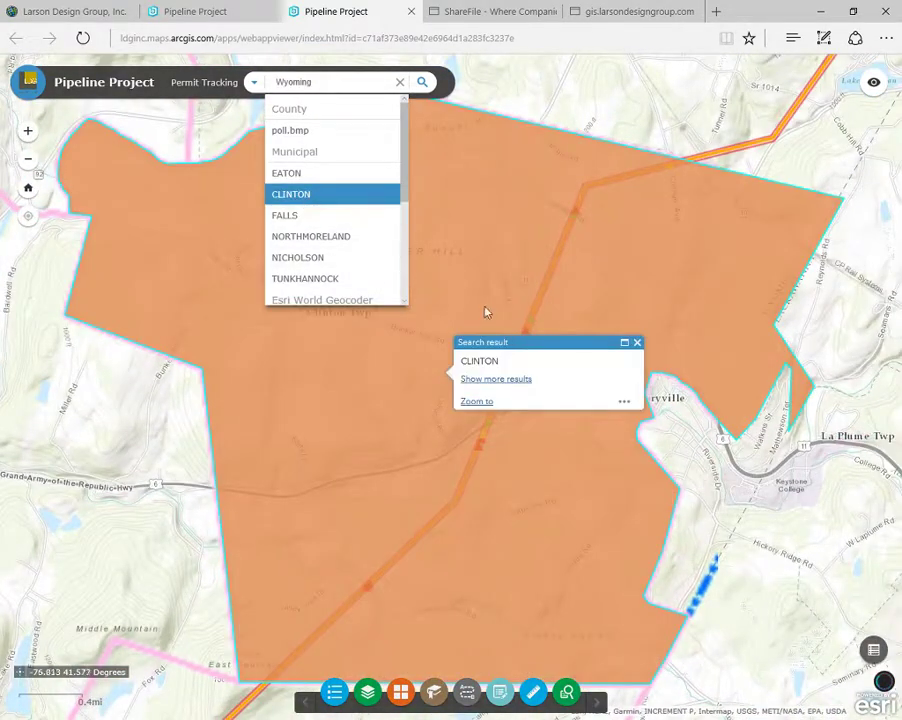
pyautogui.click(637, 343)
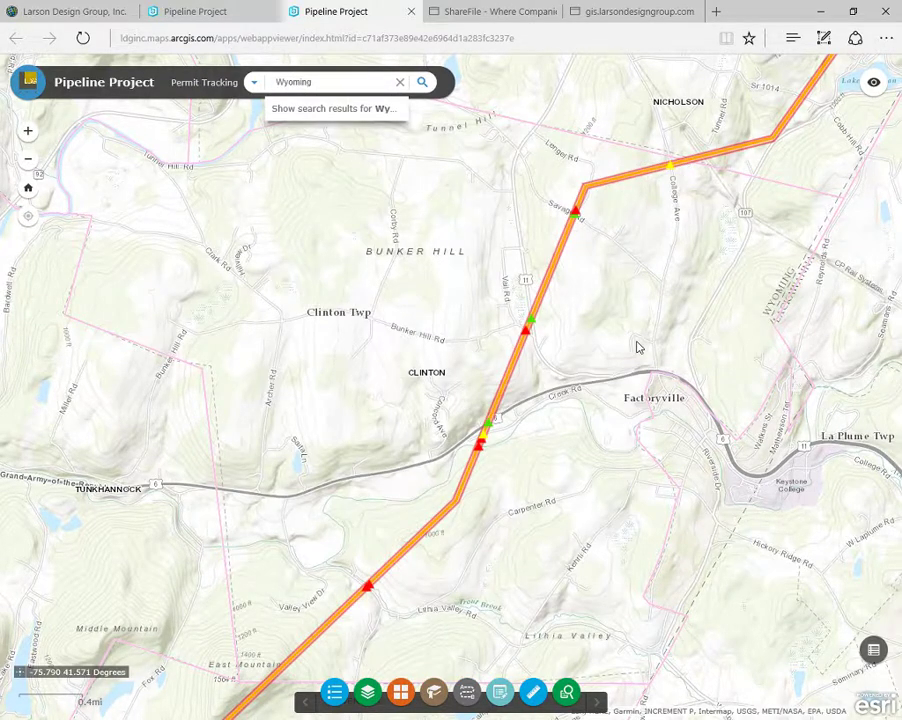
# - Review the Lackawanna Trail permit location record on US 11 and open its linked ShareFile folder
pyautogui.click(530, 324)
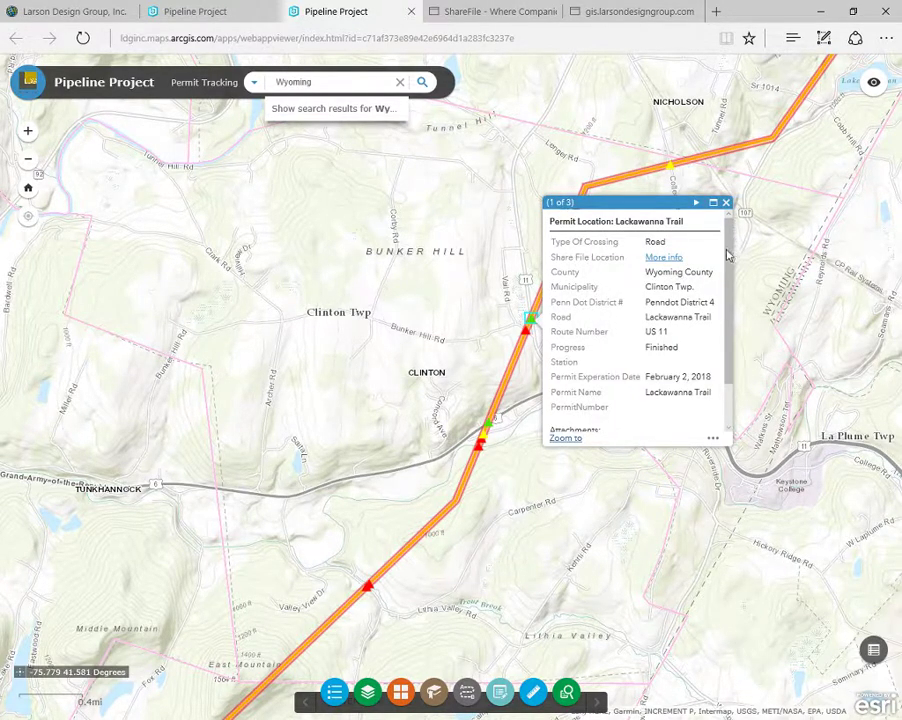
pyautogui.moveTo(728, 254); pyautogui.dragTo(728, 224)
pyautogui.click(669, 261)
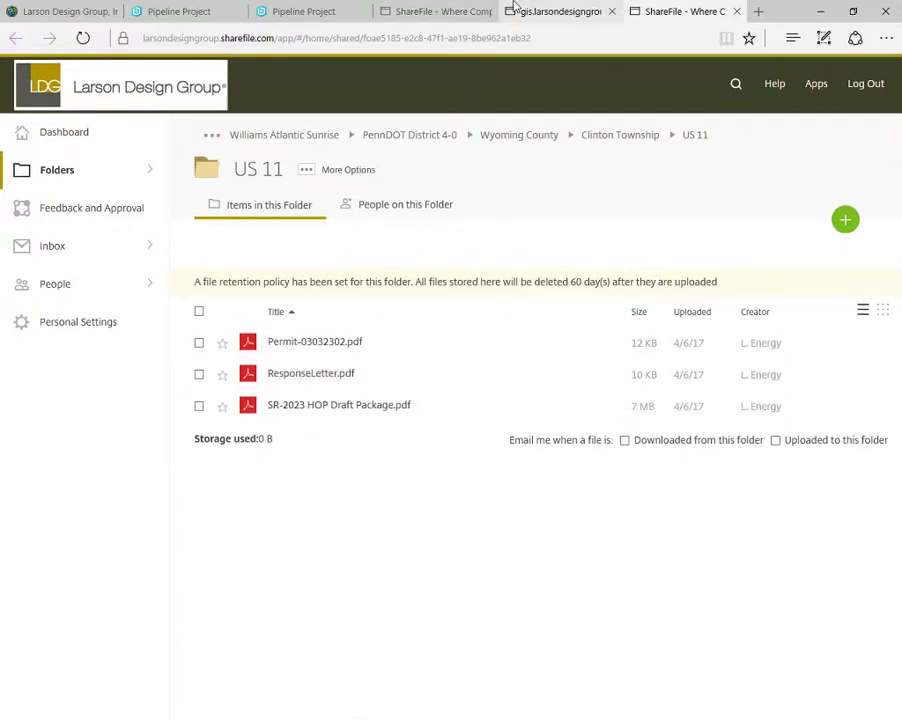
pyautogui.moveTo(461, 16)
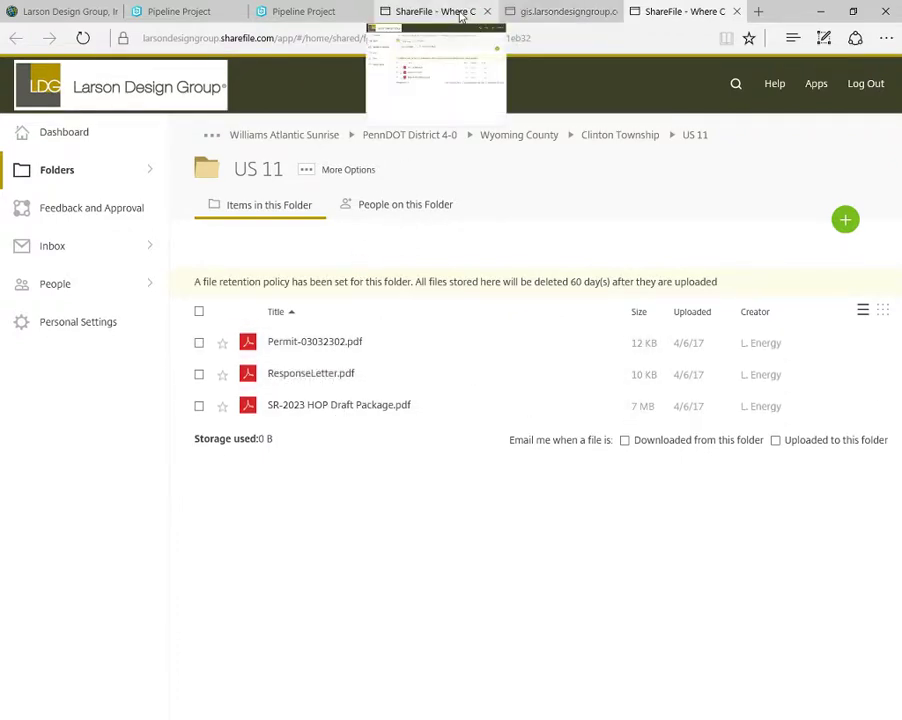
# - Go up the ShareFile folder path from US 11 through Clinton Township and Wyoming County to PennDOT District 4-0
pyautogui.click(634, 136)
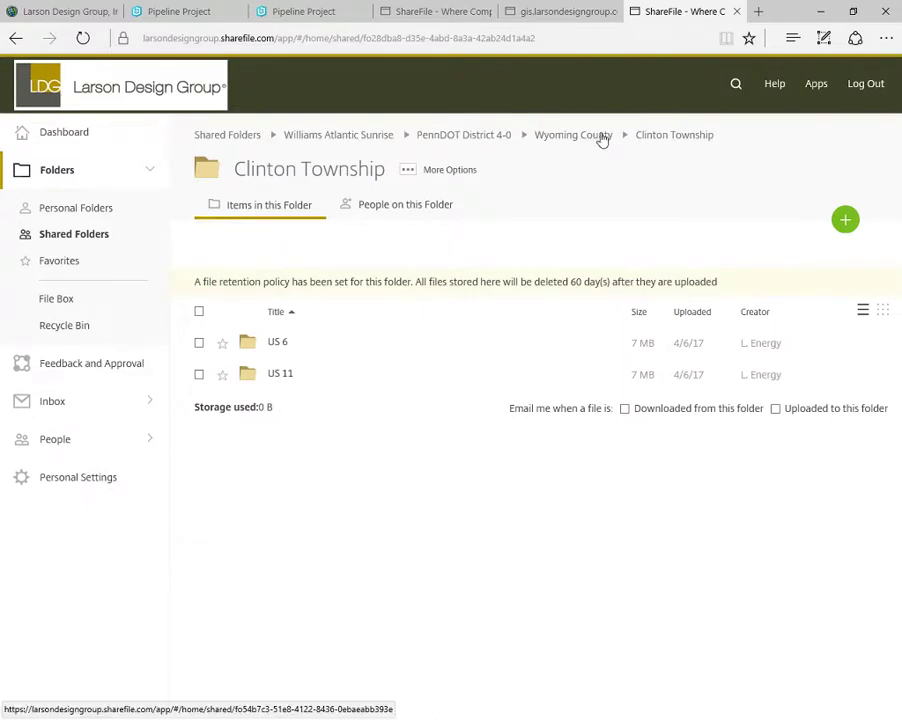
pyautogui.click(600, 137)
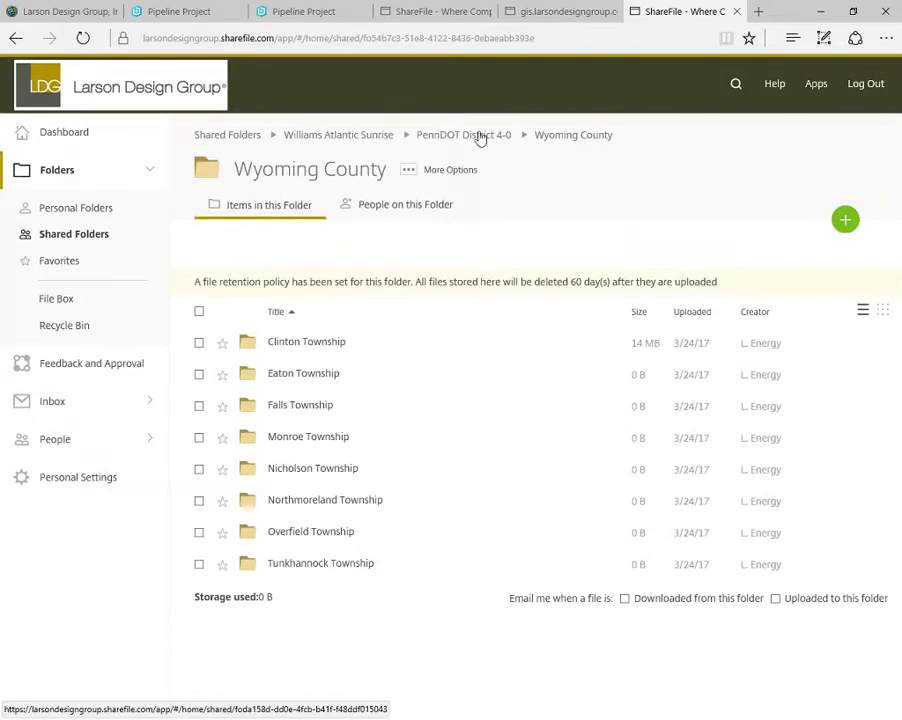
pyautogui.click(481, 137)
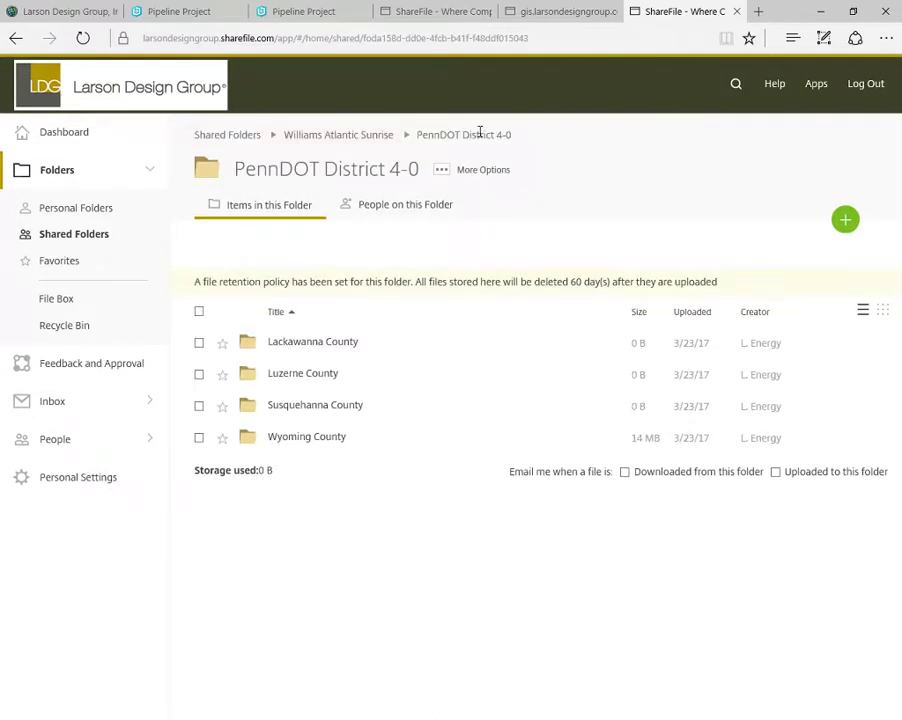
# - Return to the Permit Tracking map, view the ResponseLetter.pdf attachment of the Lackawanna Trail permit, and close the document
pyautogui.click(322, 16)
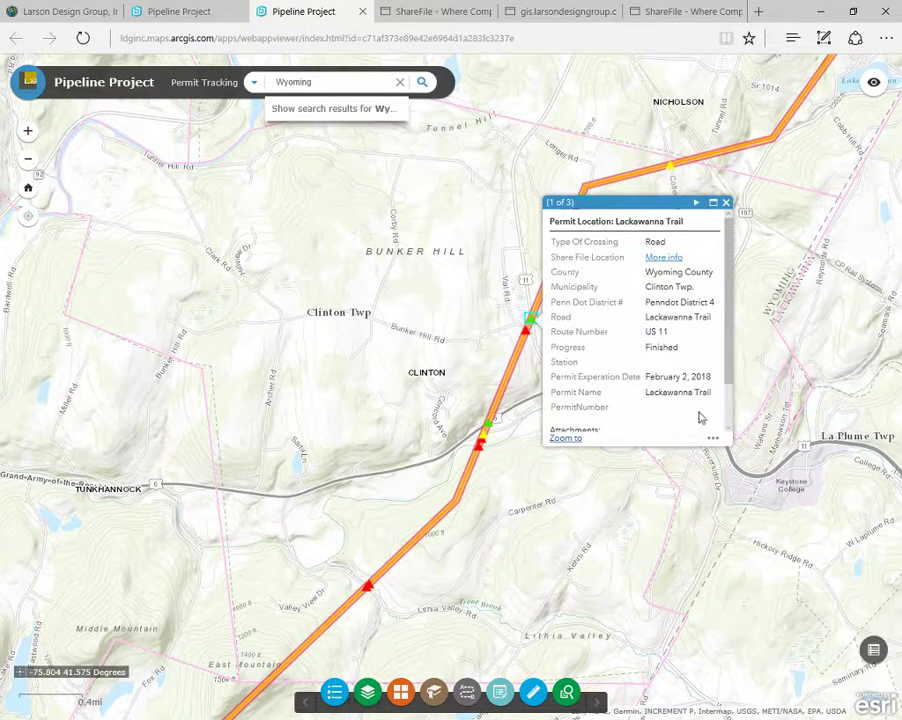
pyautogui.moveTo(730, 229); pyautogui.dragTo(730, 289)
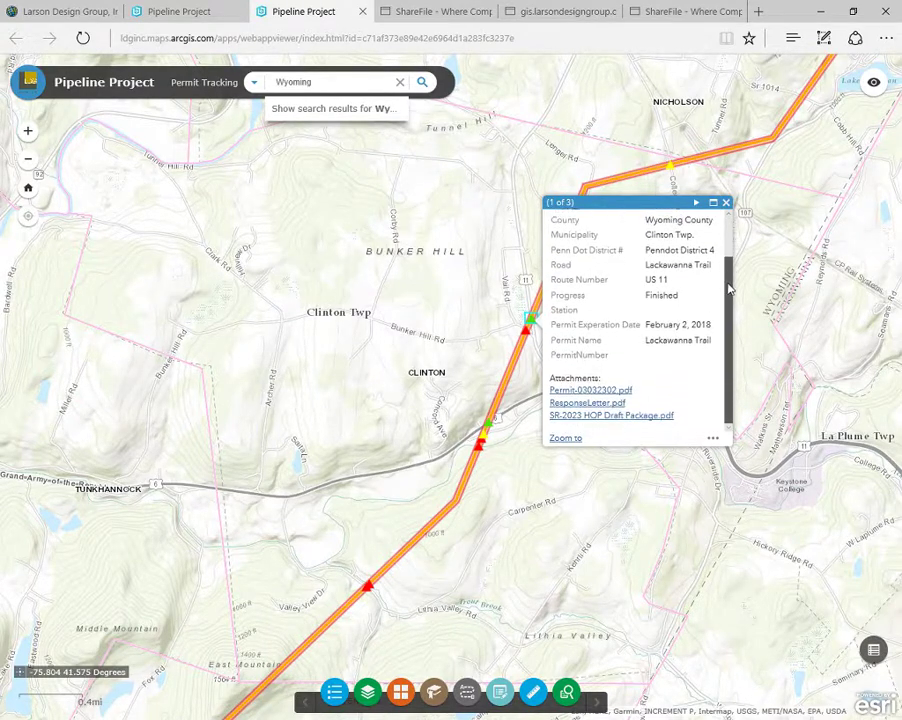
pyautogui.click(575, 410)
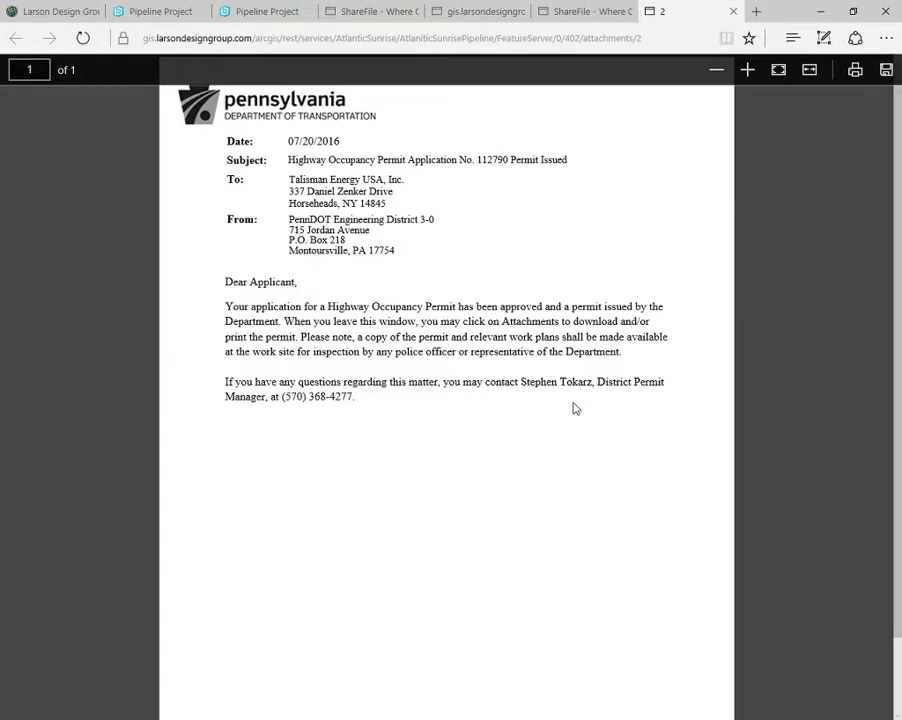
pyautogui.click(735, 13)
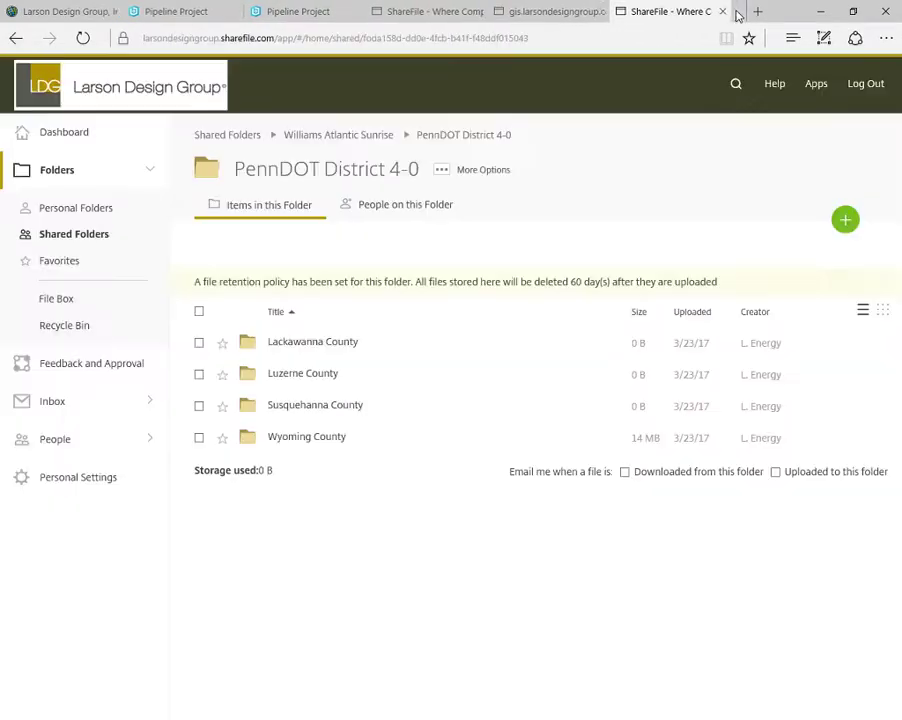
# - Return to the Lackawanna Trail permit record on the map, highlight its permit expiration date, and close the record
pyautogui.click(313, 12)
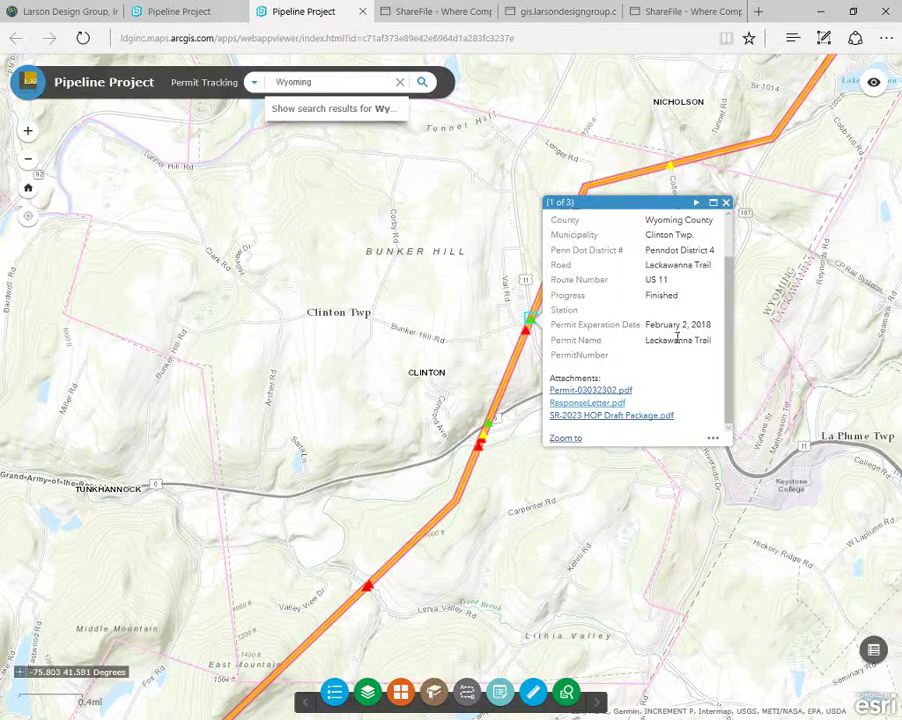
pyautogui.moveTo(730, 424); pyautogui.dragTo(729, 381)
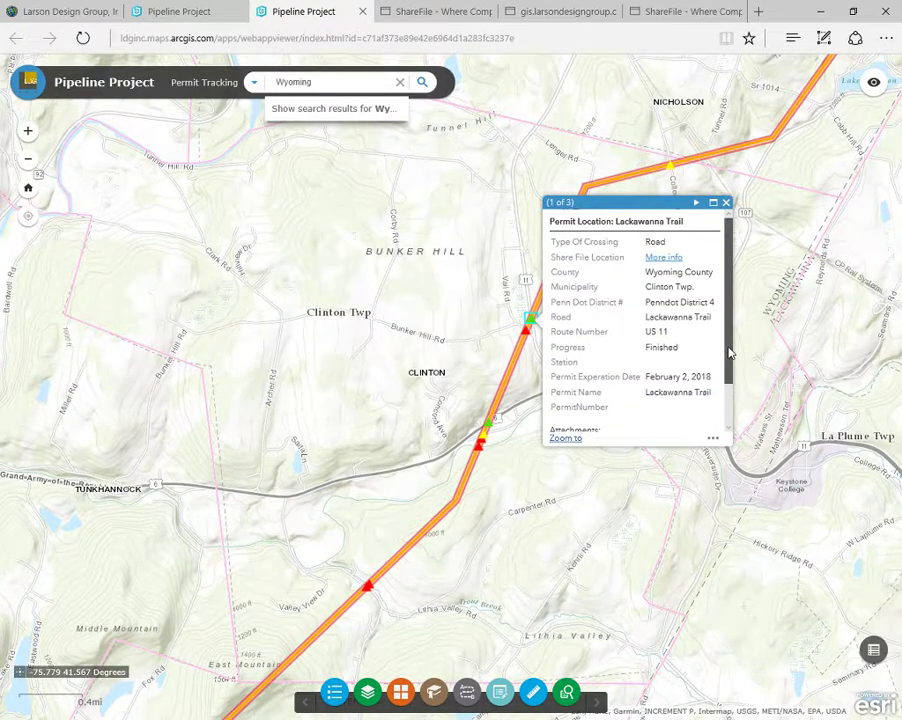
pyautogui.moveTo(646, 380); pyautogui.dragTo(711, 378)
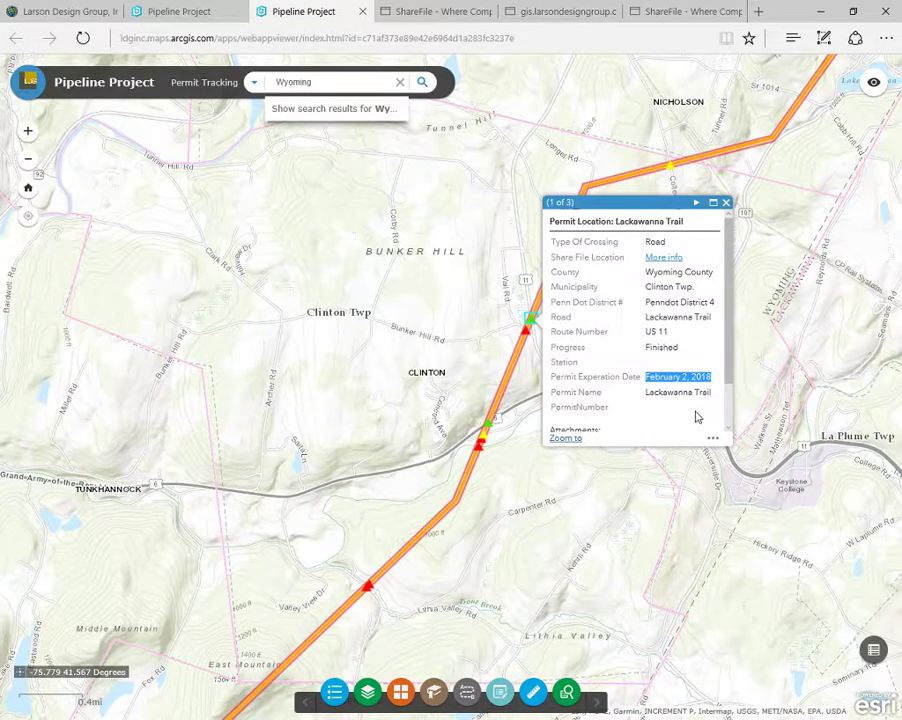
pyautogui.click(726, 202)
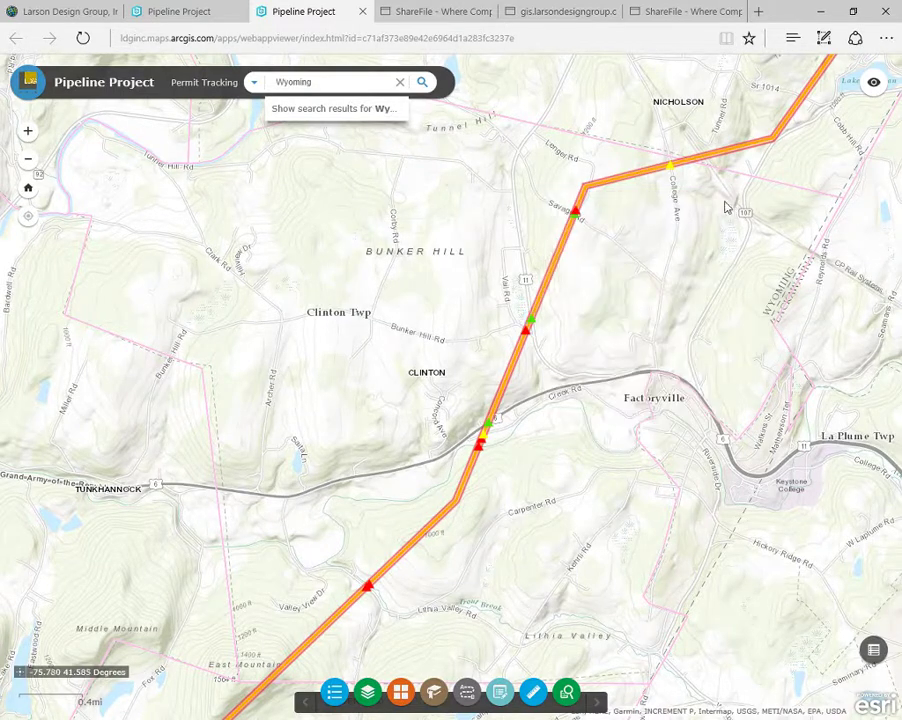
# - Open the Lackawanna Trail permit location for editing and set its Progress to Not Started
pyautogui.click(500, 692)
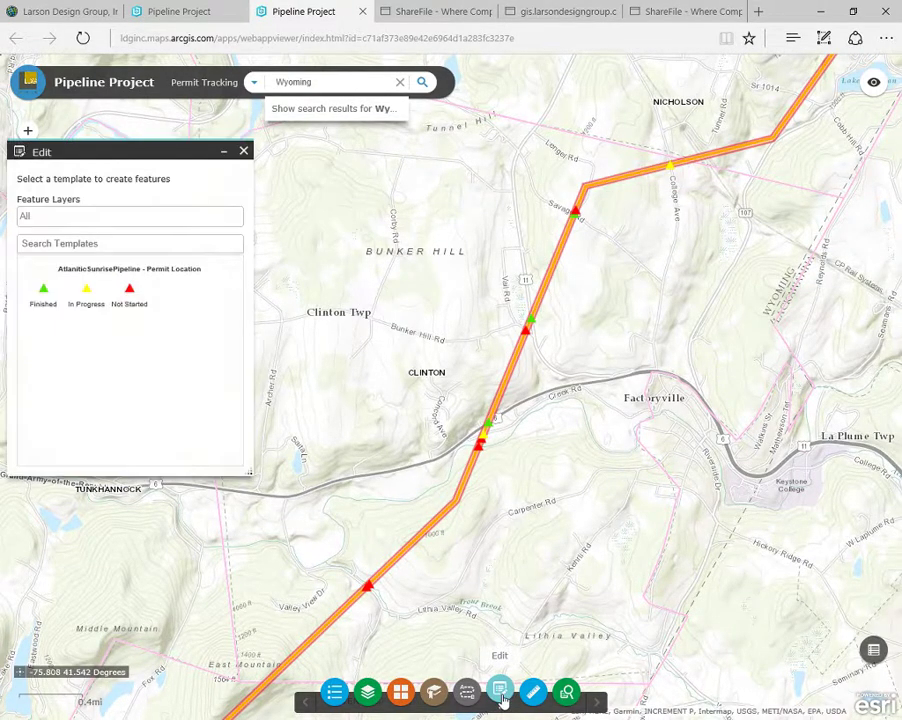
pyautogui.click(533, 326)
pyautogui.moveTo(890, 268); pyautogui.dragTo(889, 295)
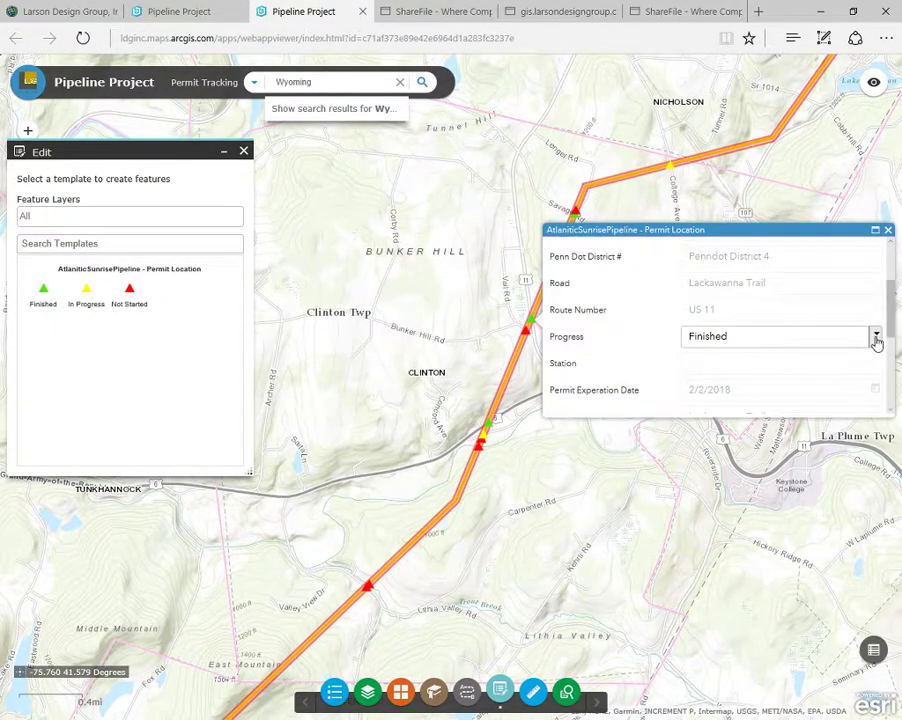
pyautogui.click(876, 337)
pyautogui.click(745, 362)
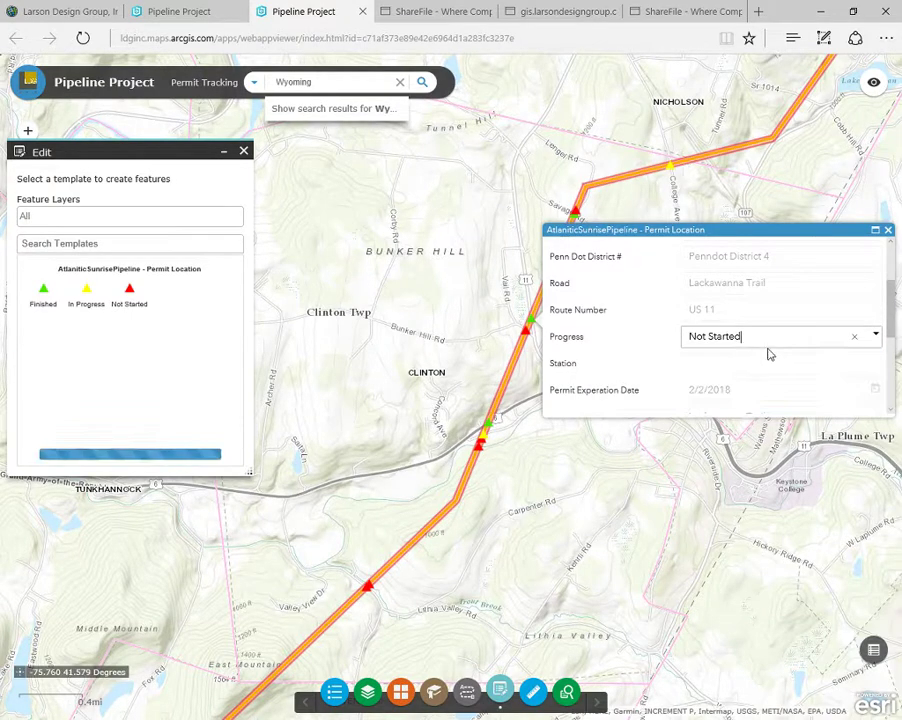
# - Set the Lackawanna Trail permit's Progress to In Progress, check its attachments, and finish editing
pyautogui.click(875, 337)
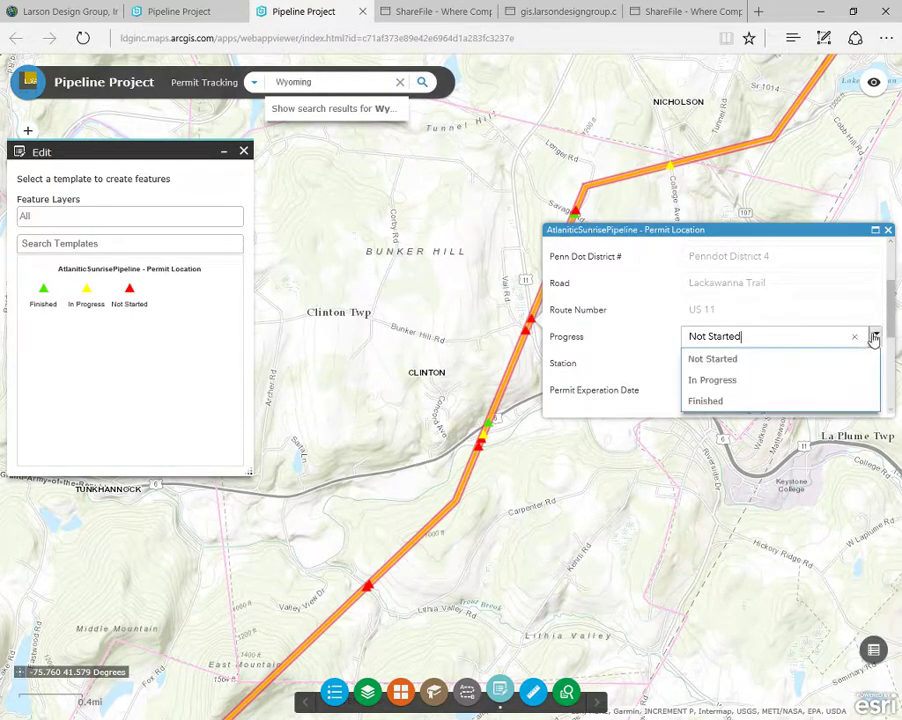
pyautogui.click(750, 381)
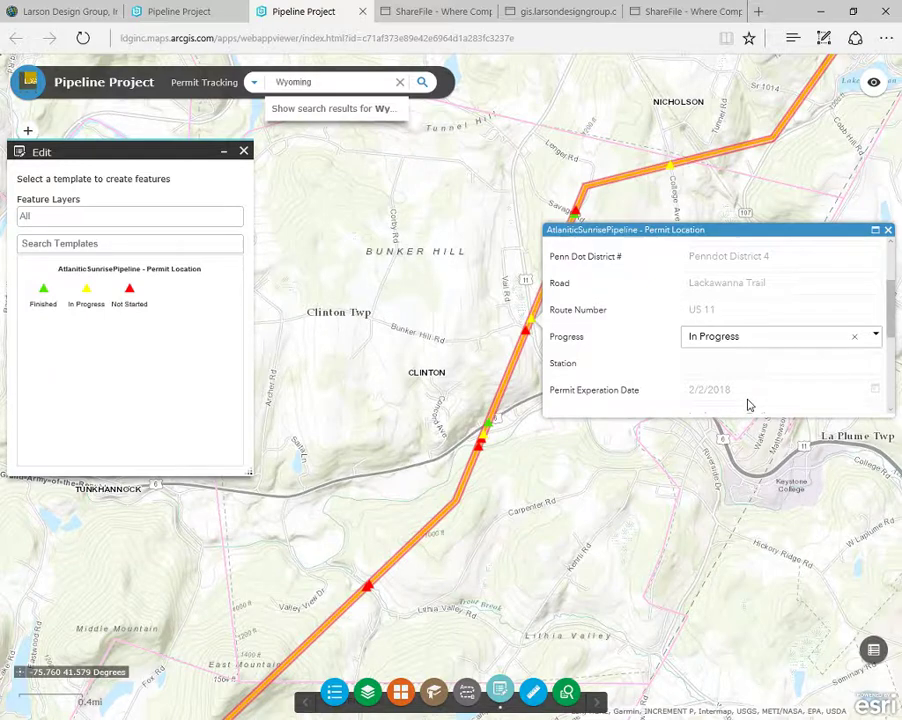
pyautogui.moveTo(890, 310); pyautogui.dragTo(892, 380)
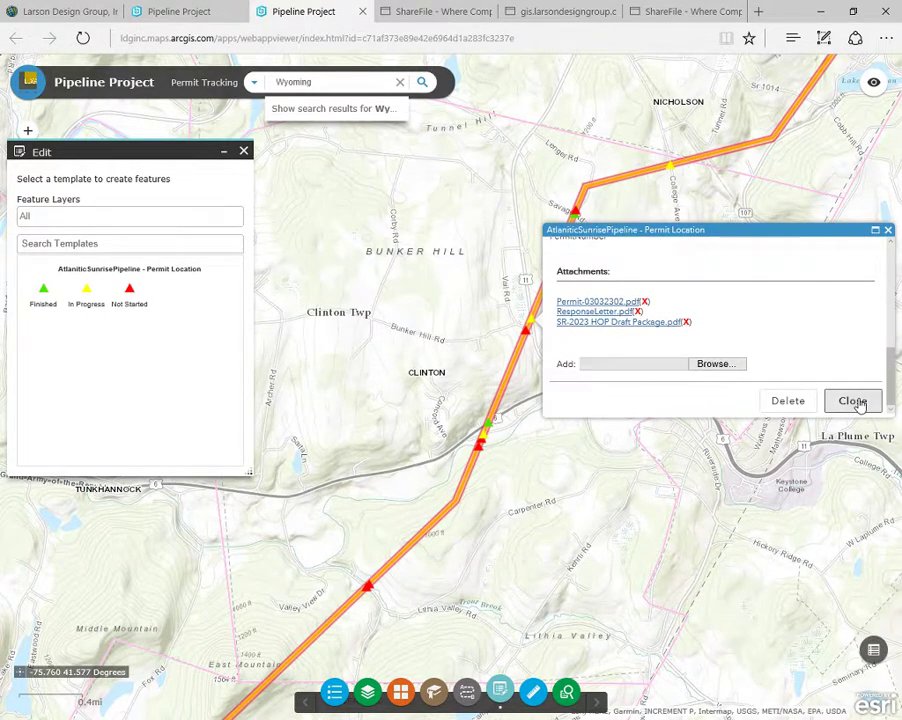
pyautogui.click(853, 400)
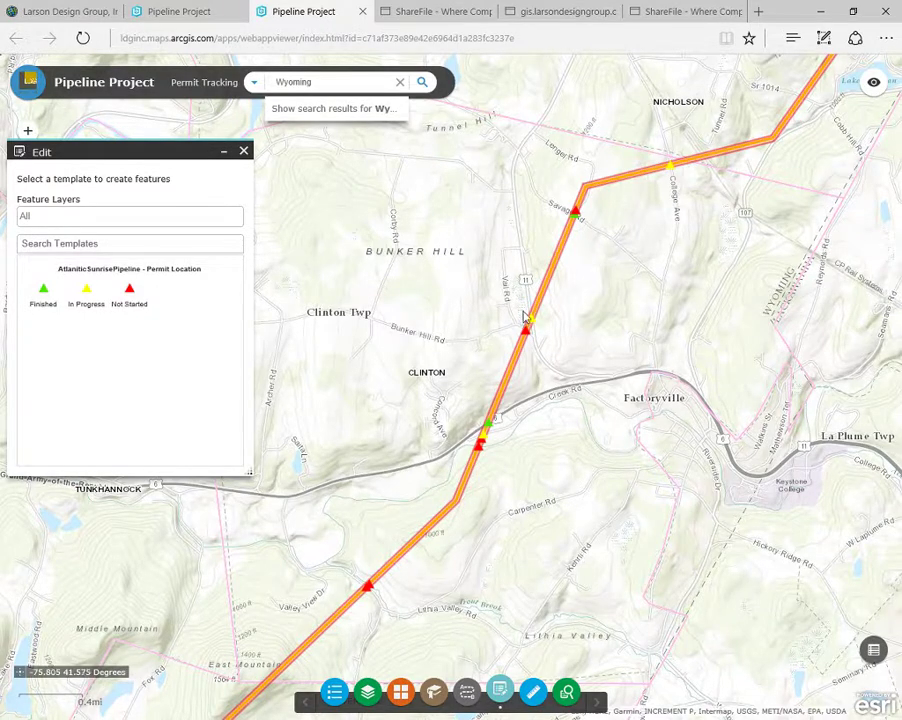
pyautogui.click(243, 151)
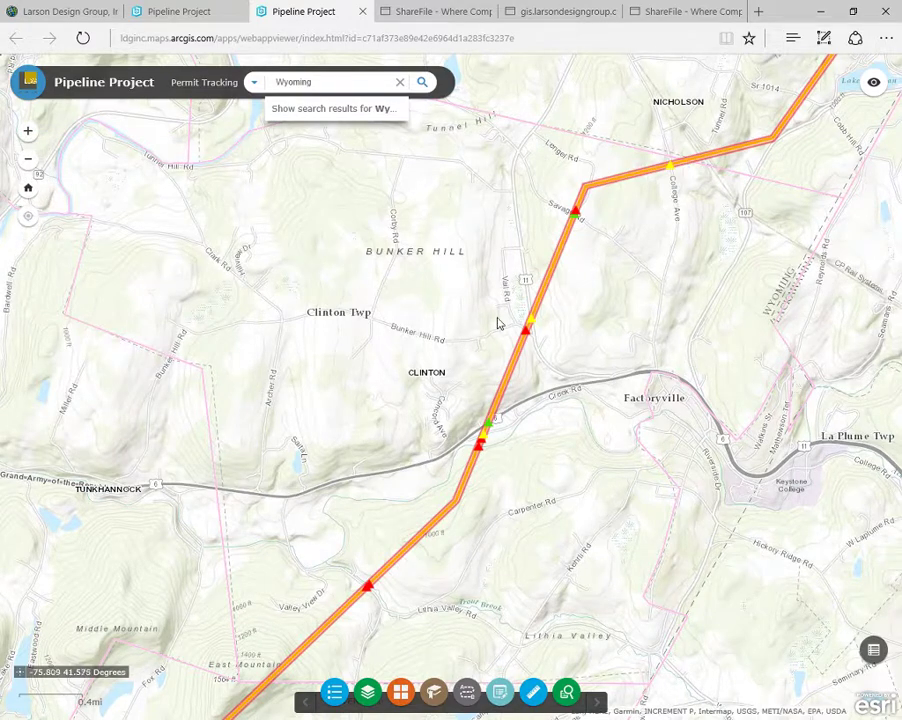
# - Reopen the Lackawanna Trail permit for editing from its map record, set its Progress to Finished, and end the edit
pyautogui.click(528, 320)
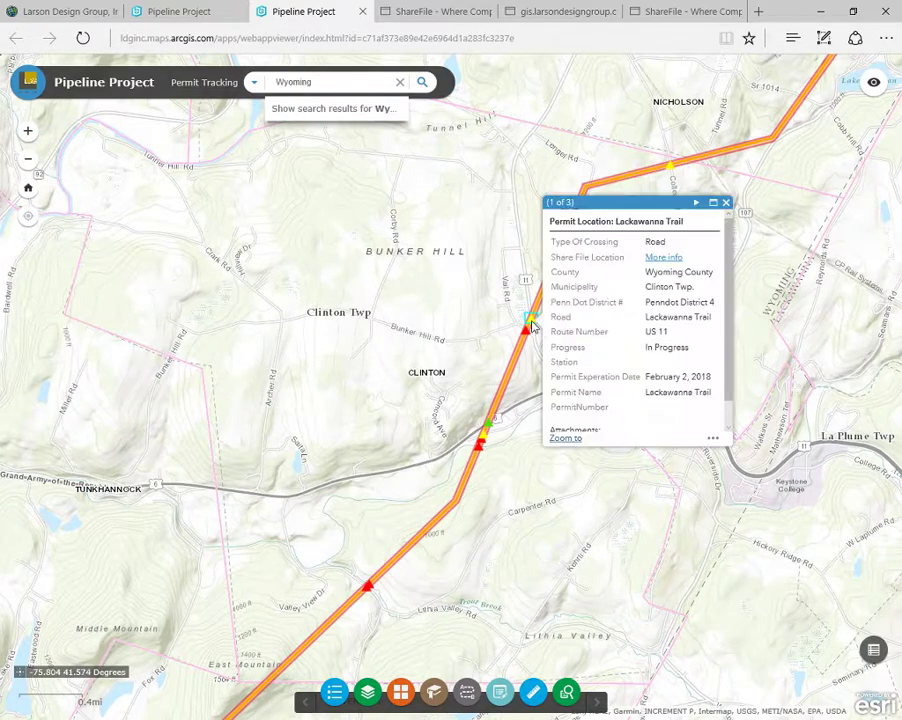
pyautogui.click(713, 438)
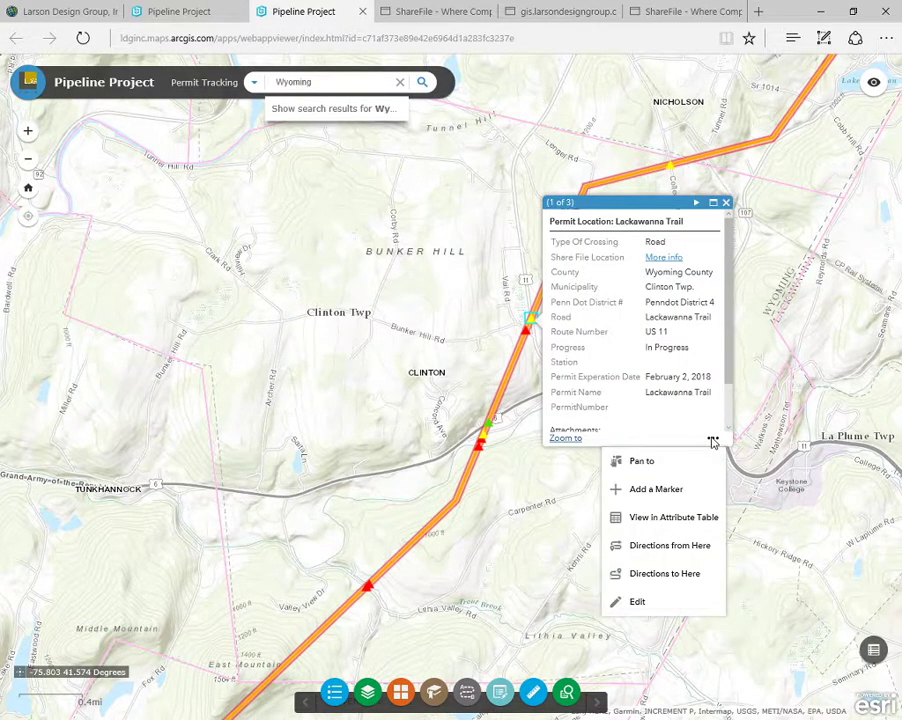
pyautogui.click(640, 603)
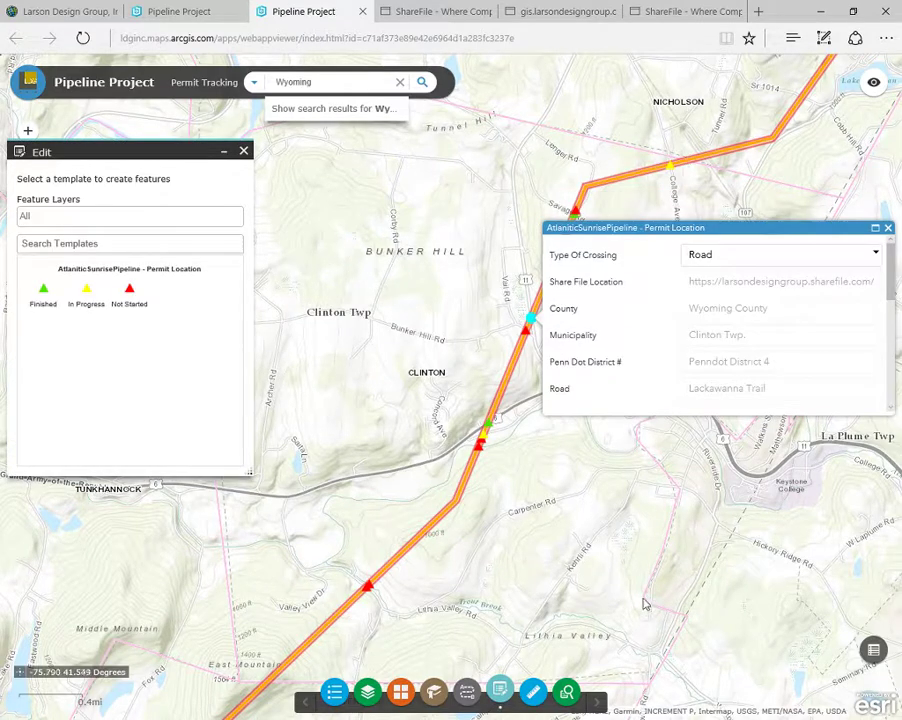
pyautogui.moveTo(885, 262); pyautogui.dragTo(888, 303)
pyautogui.click(877, 284)
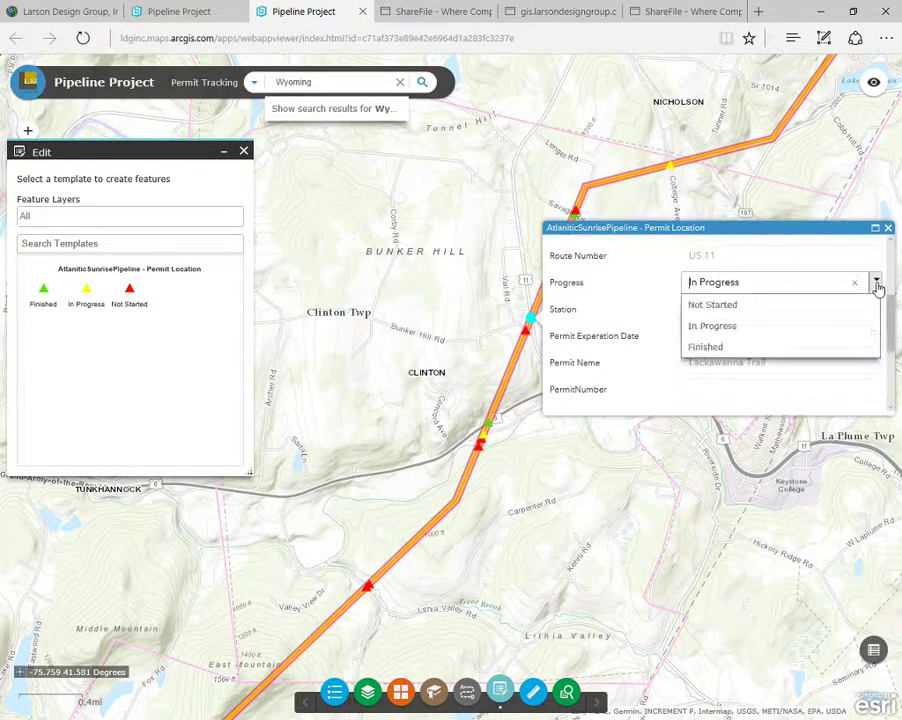
pyautogui.click(803, 349)
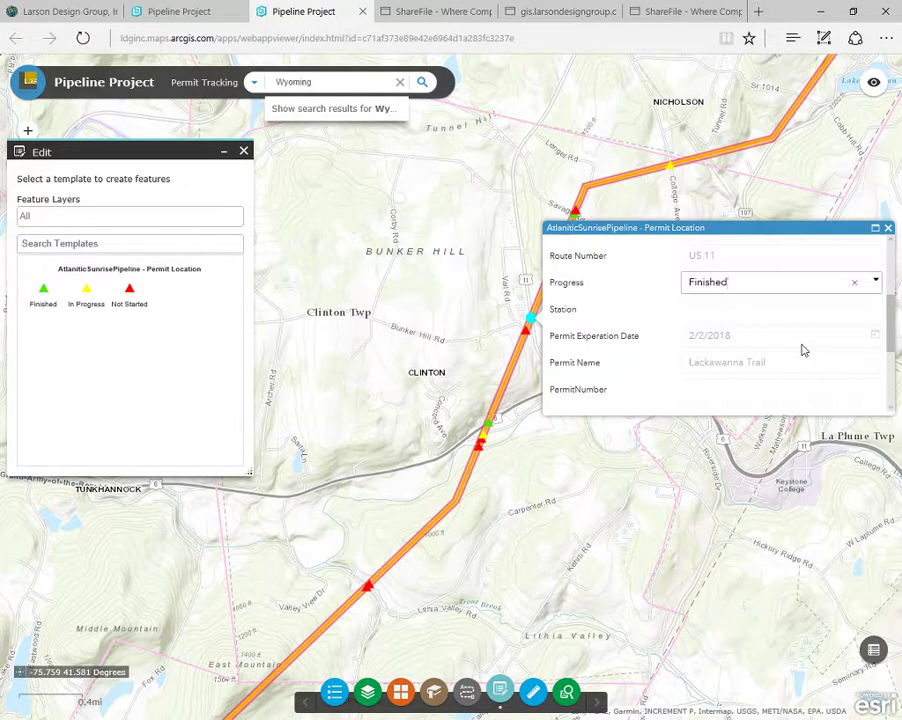
pyautogui.click(790, 440)
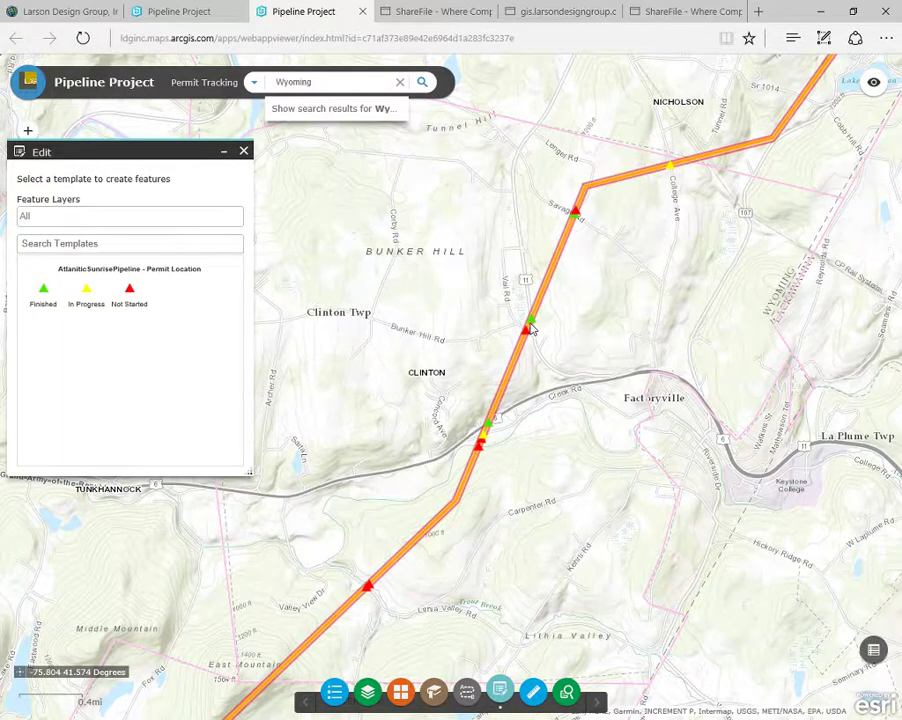
pyautogui.click(245, 154)
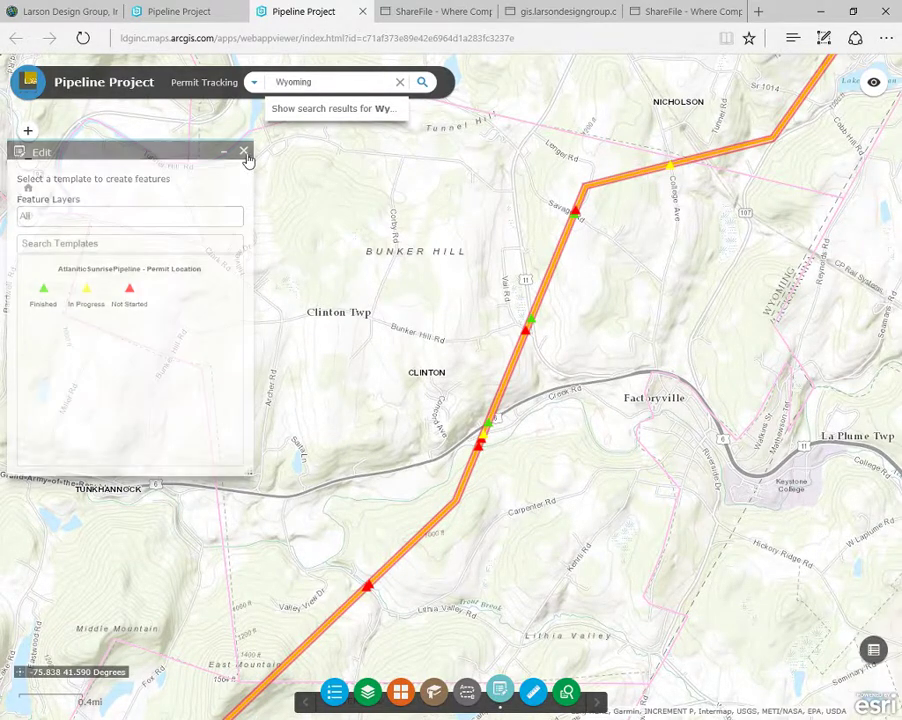
# - Add a marker at the Lackawanna Trail permit location
pyautogui.click(527, 320)
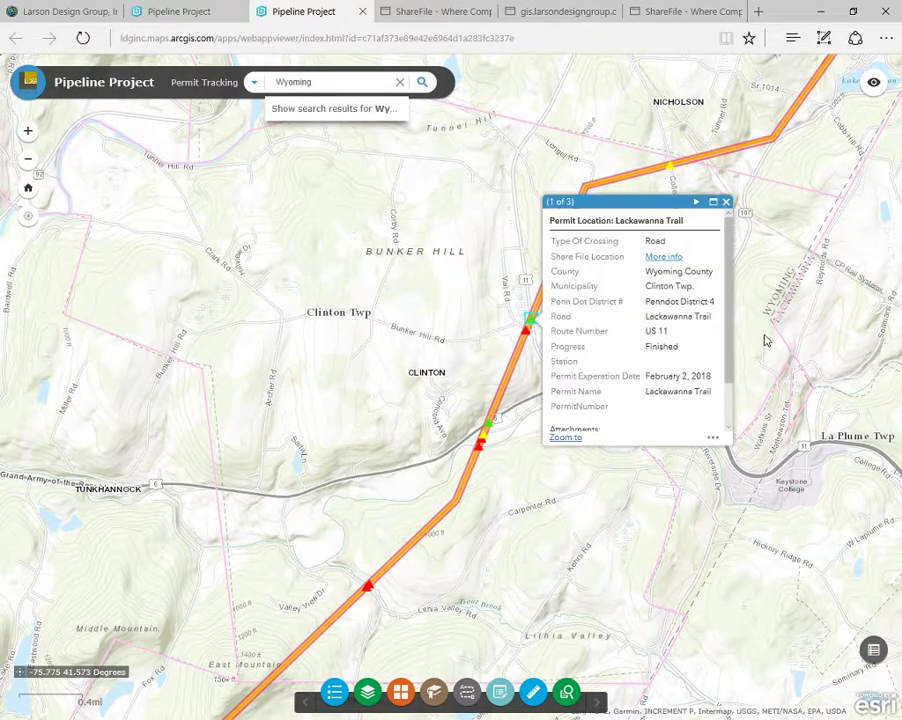
pyautogui.click(713, 440)
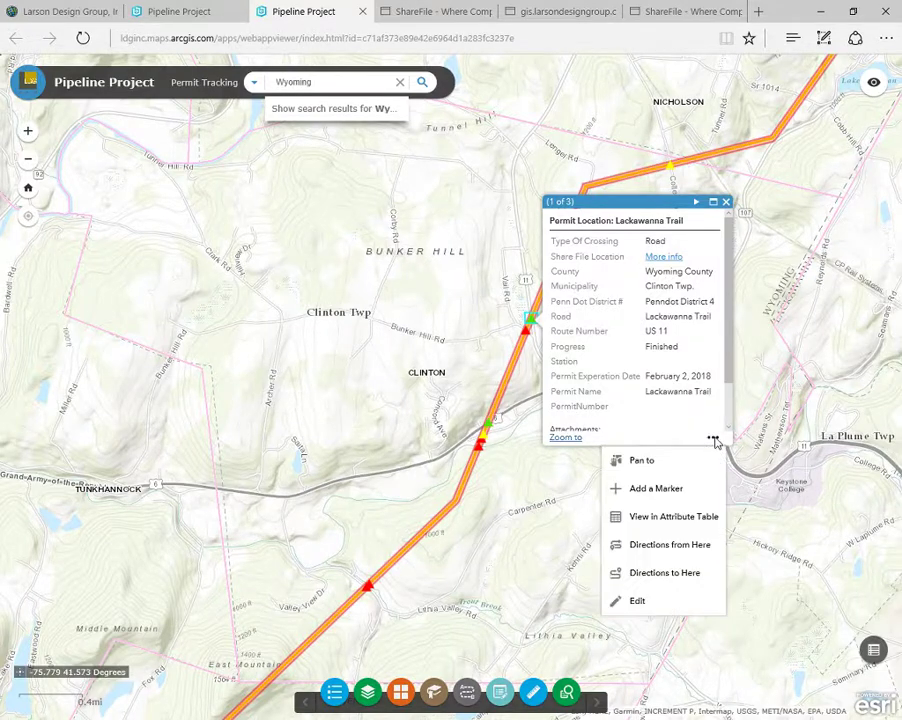
pyautogui.click(655, 489)
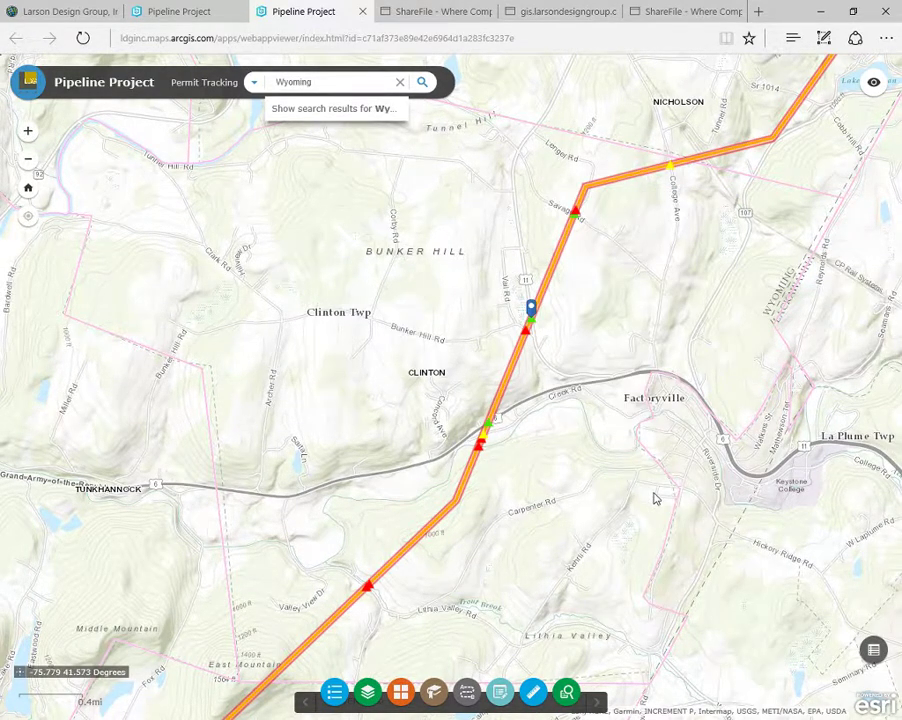
# - View the marker's details and create driving directions to it from a point on the map near Cobb Hill Rd
pyautogui.click(531, 310)
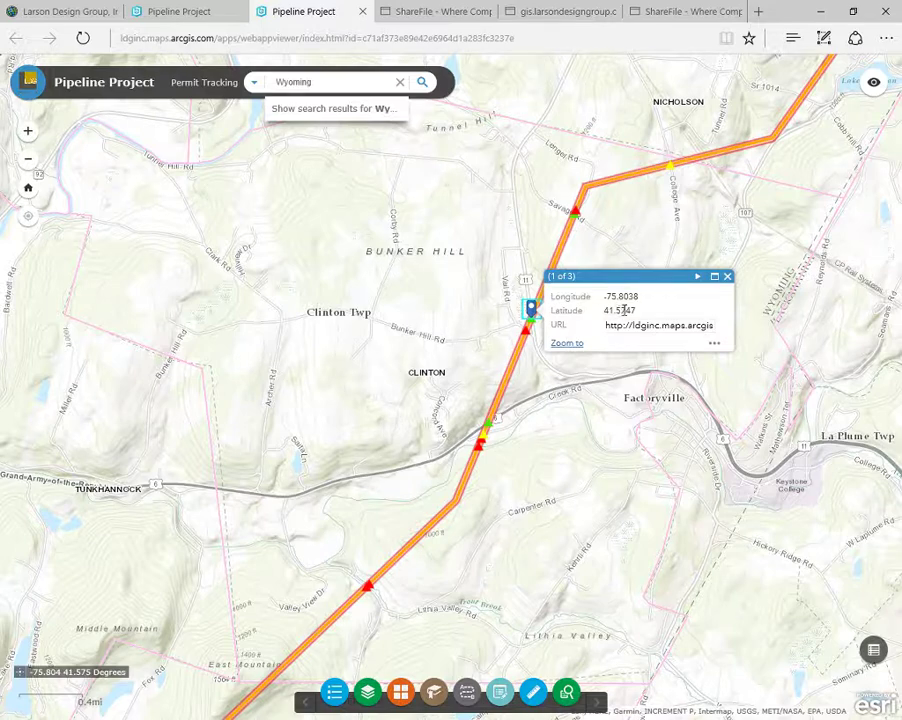
pyautogui.click(714, 345)
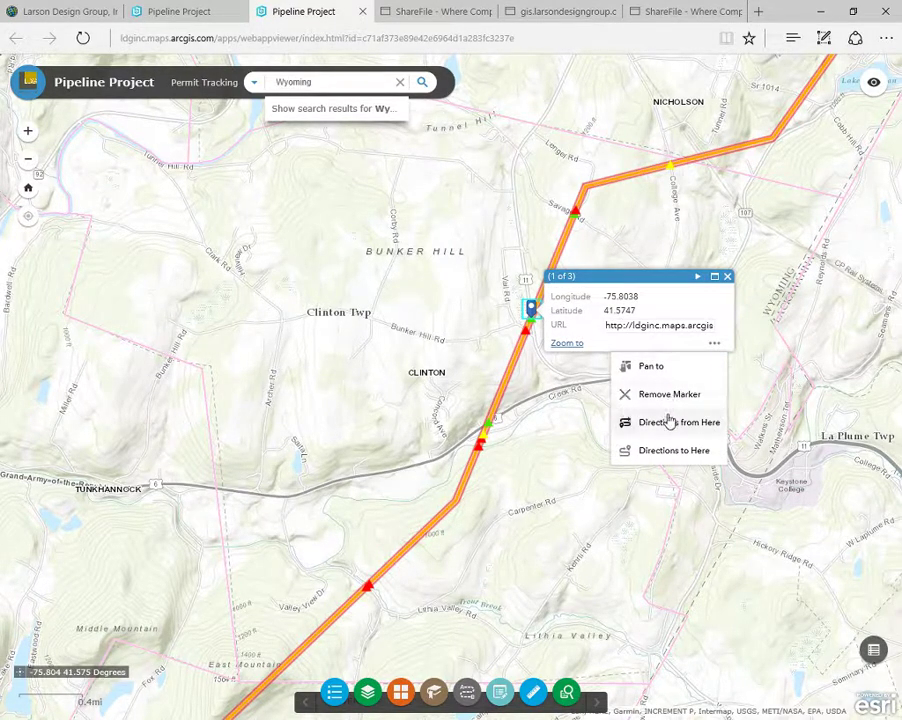
pyautogui.click(673, 451)
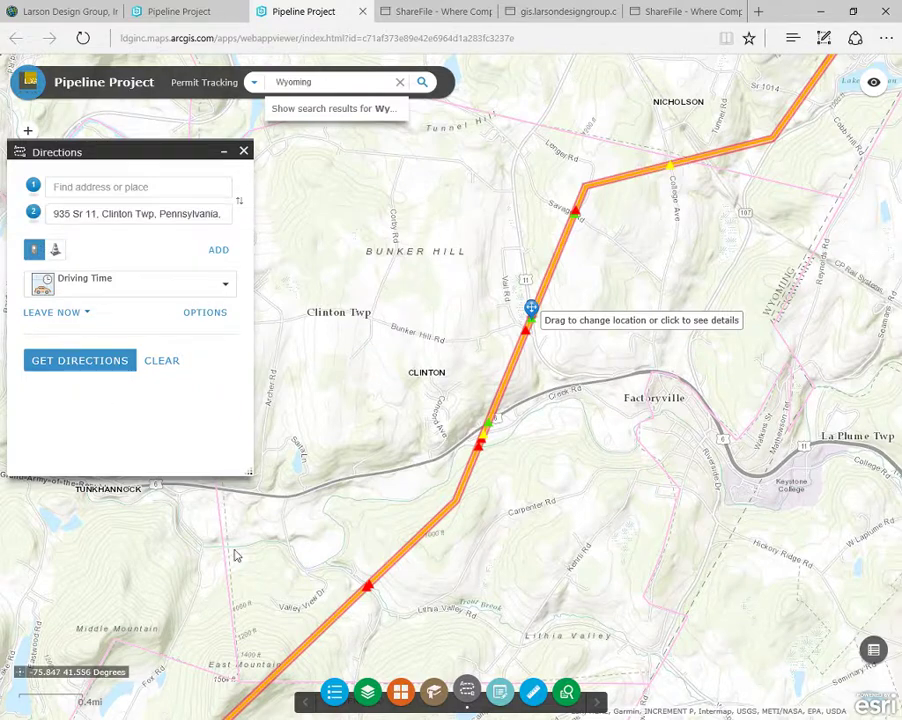
pyautogui.click(840, 104)
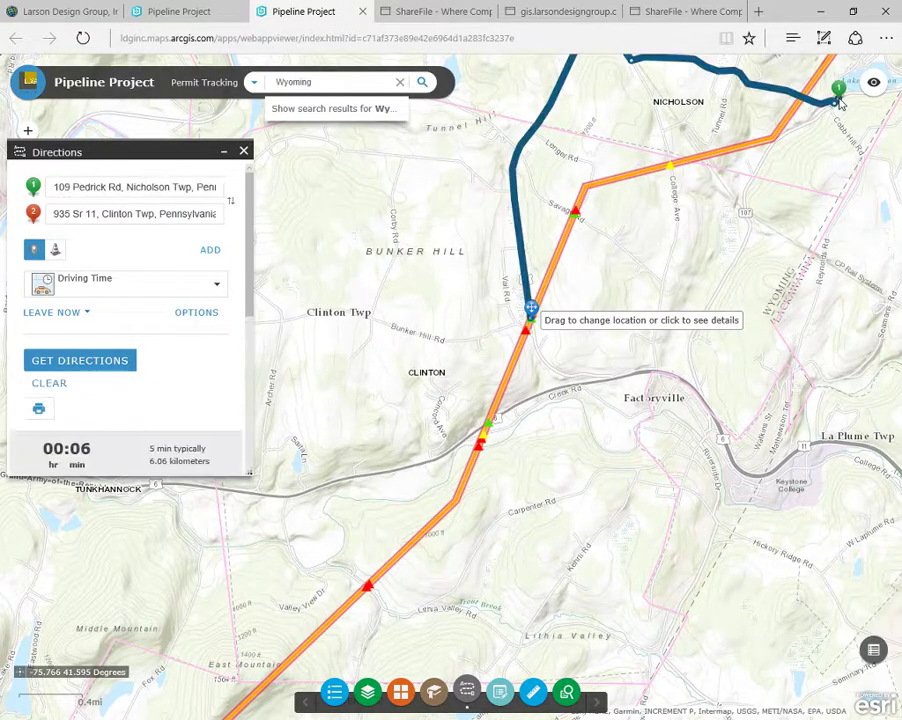
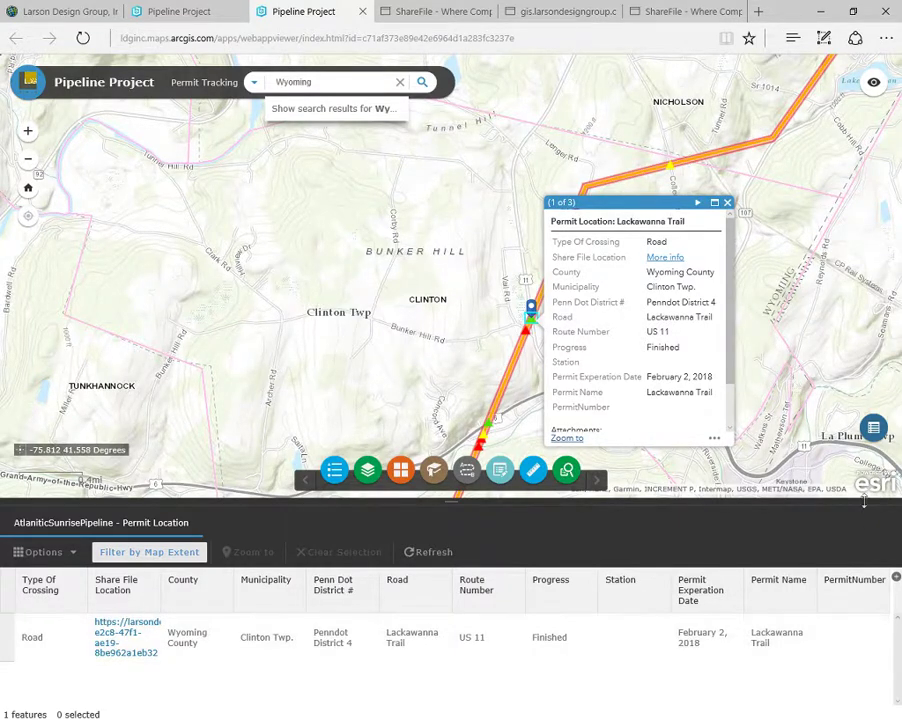
# - Close the Permit Location attribute table
pyautogui.click(874, 430)
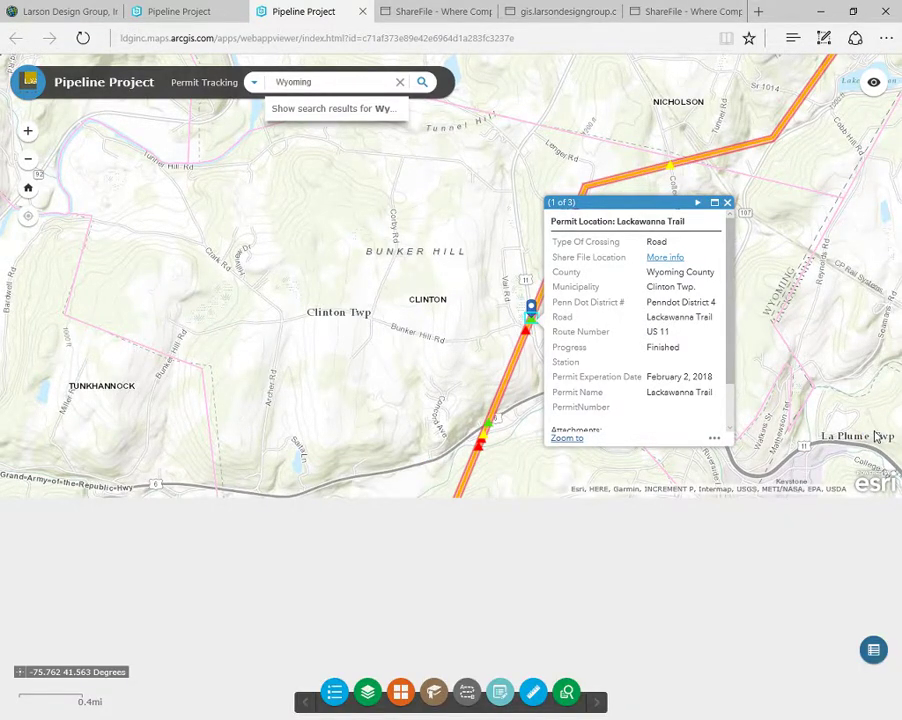
# - Close the permit record and set the Active Permit by Expiration Date query's Progress criterion to Not Started
pyautogui.click(728, 203)
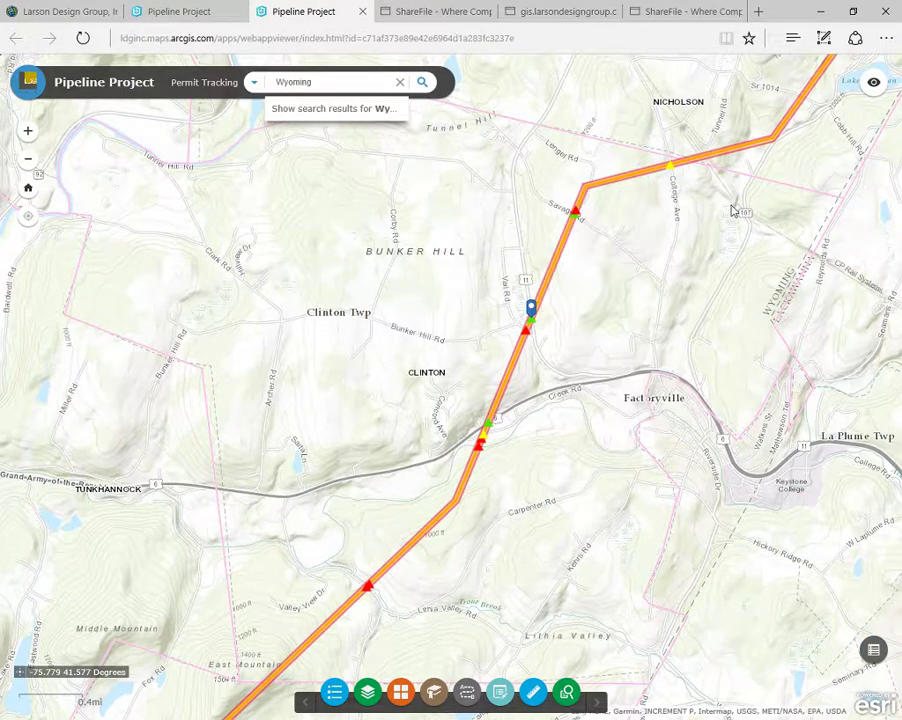
pyautogui.click(567, 695)
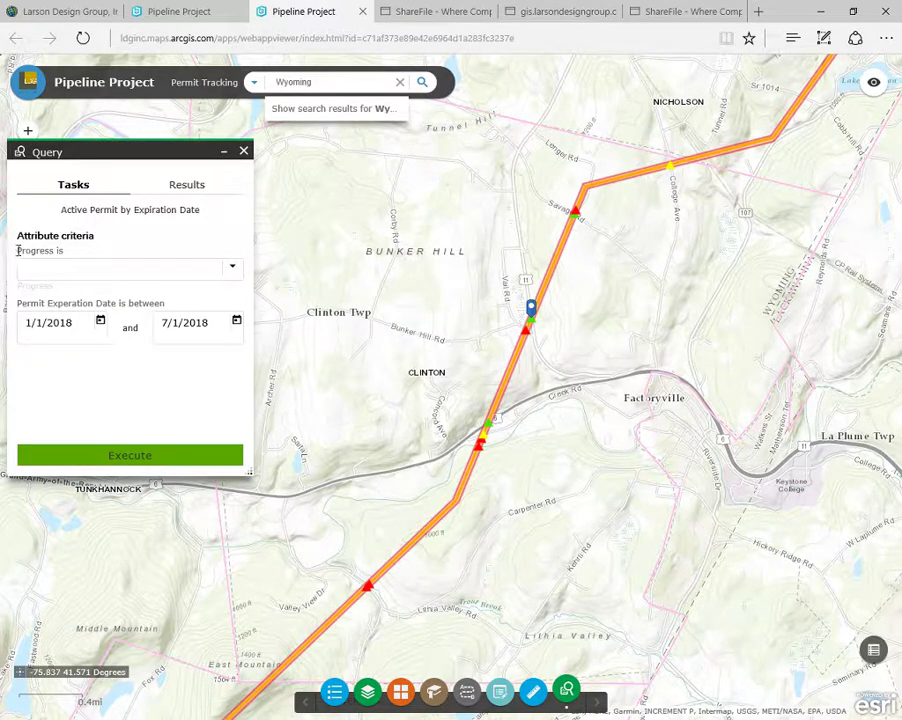
pyautogui.moveTo(18, 251); pyautogui.dragTo(72, 251)
pyautogui.moveTo(20, 306); pyautogui.dragTo(168, 307)
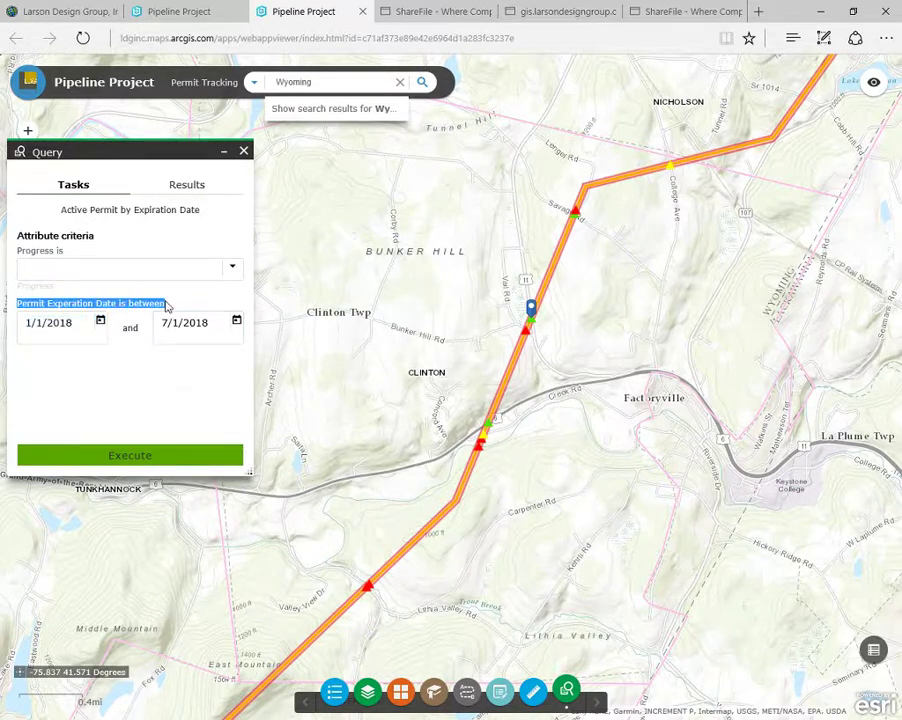
pyautogui.click(177, 248)
pyautogui.click(236, 272)
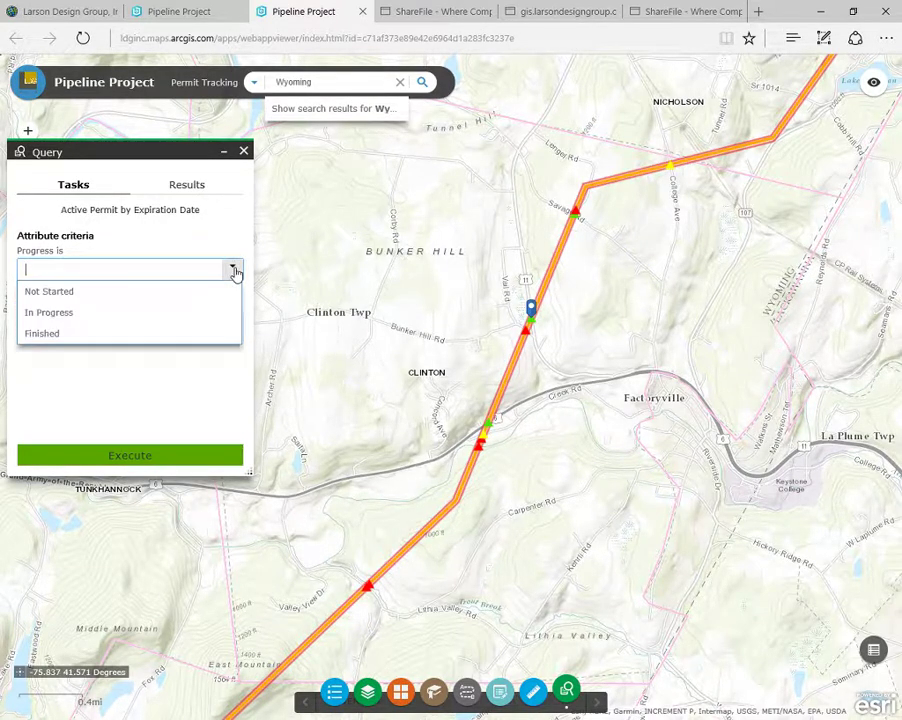
pyautogui.click(191, 293)
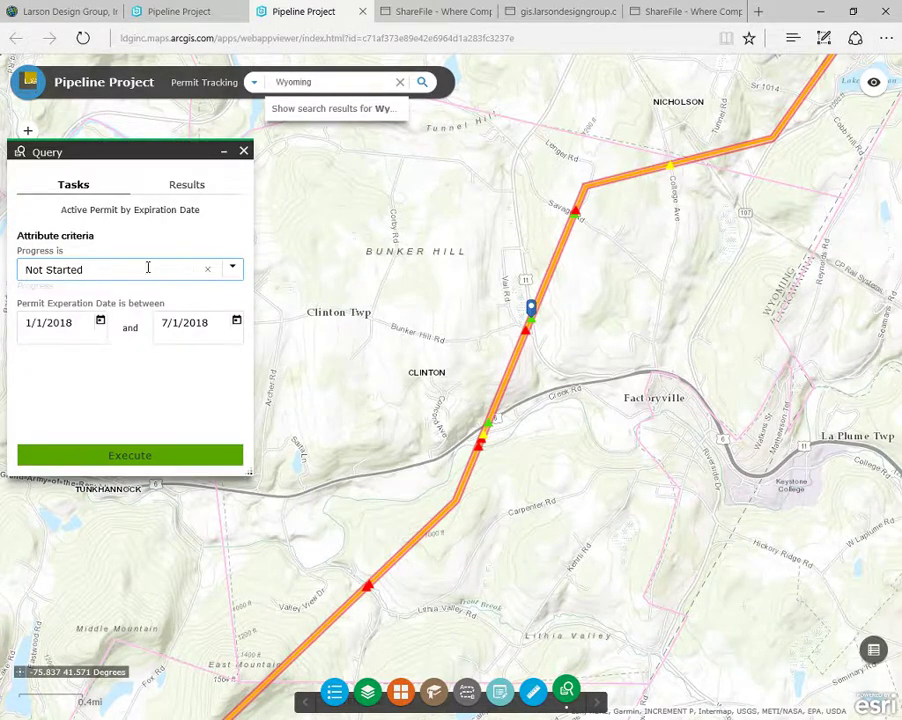
# - Set the start of the query's permit expiration range to 1/1/2017, keep 7/1/2018 as its end, and run the query
pyautogui.click(66, 322)
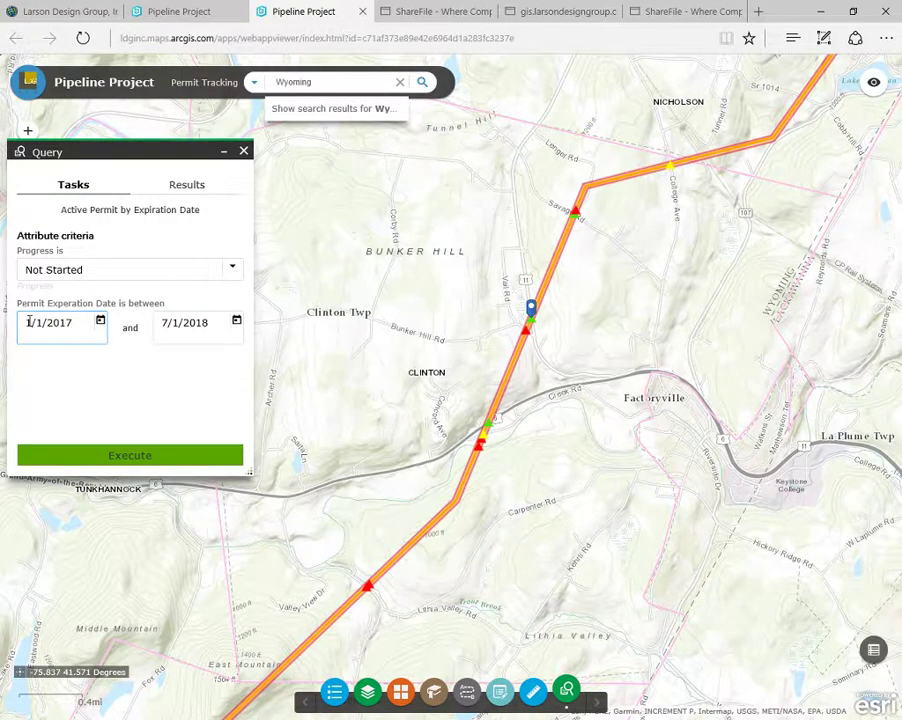
pyautogui.moveTo(74, 322); pyautogui.dragTo(25, 331)
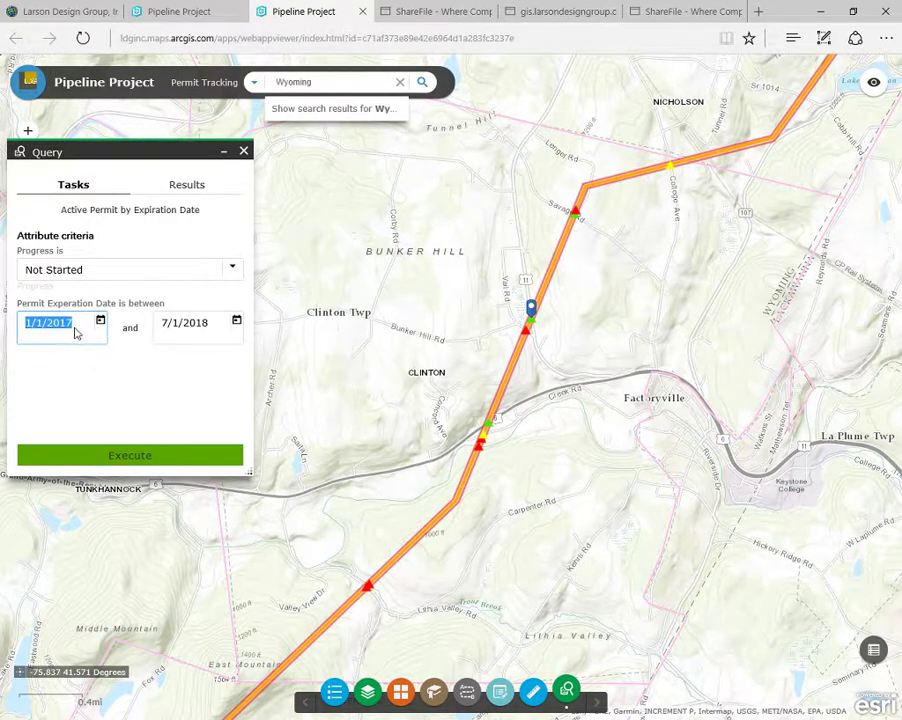
pyautogui.moveTo(210, 323); pyautogui.dragTo(155, 348)
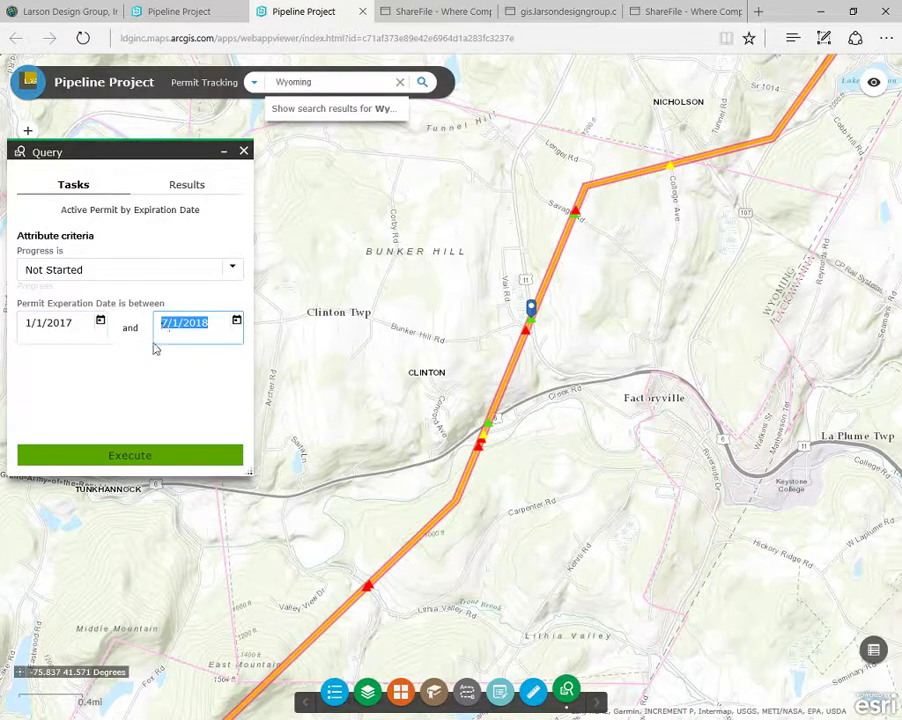
pyautogui.click(137, 456)
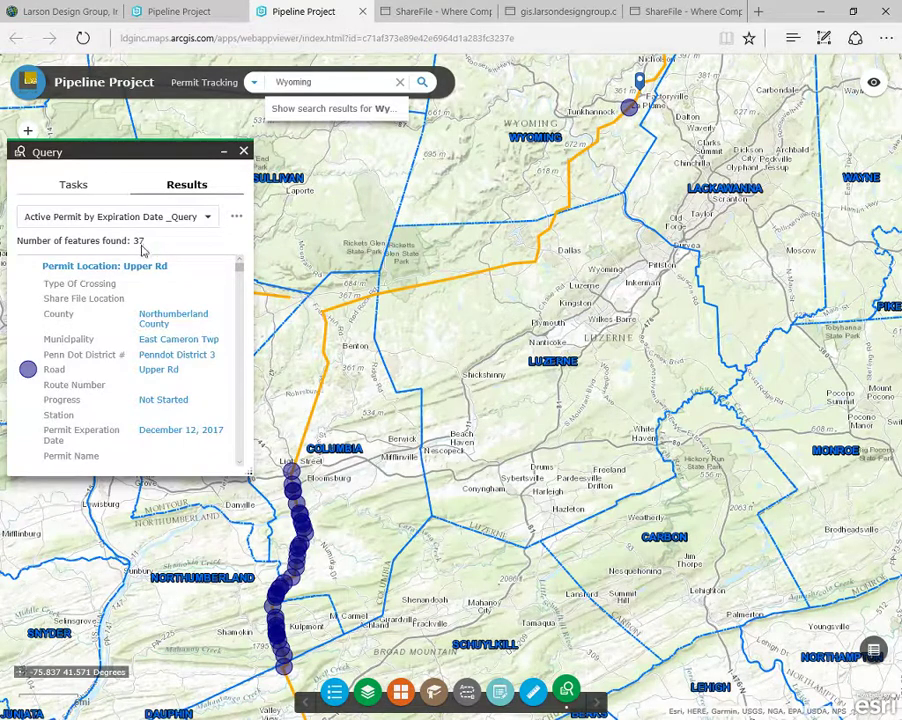
# - Review the number of features the query found and check it against the expiration date criteria
pyautogui.moveTo(142, 242); pyautogui.dragTo(134, 242)
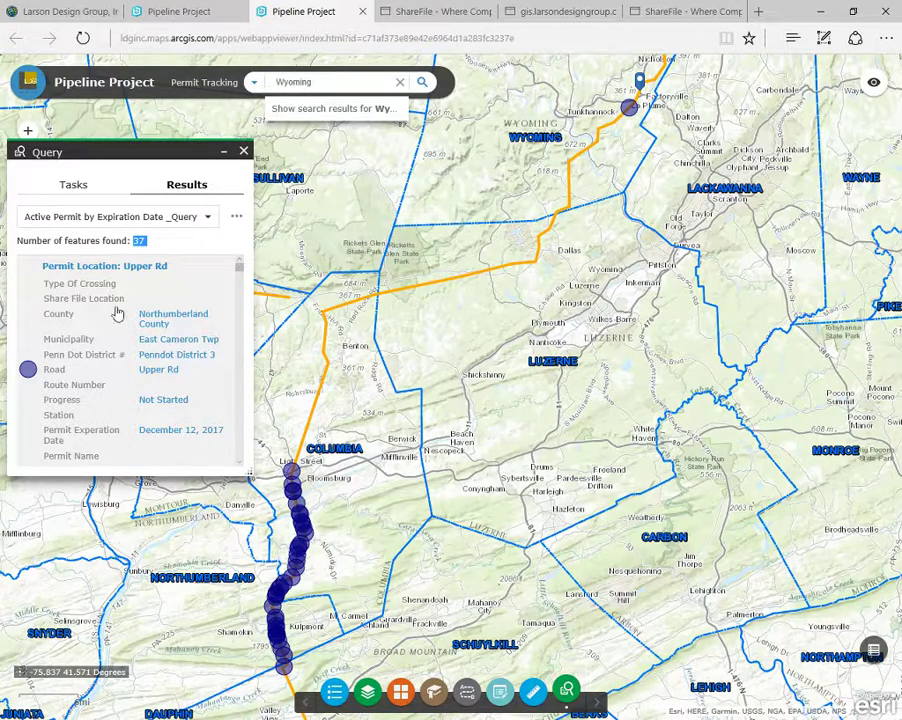
pyautogui.click(70, 185)
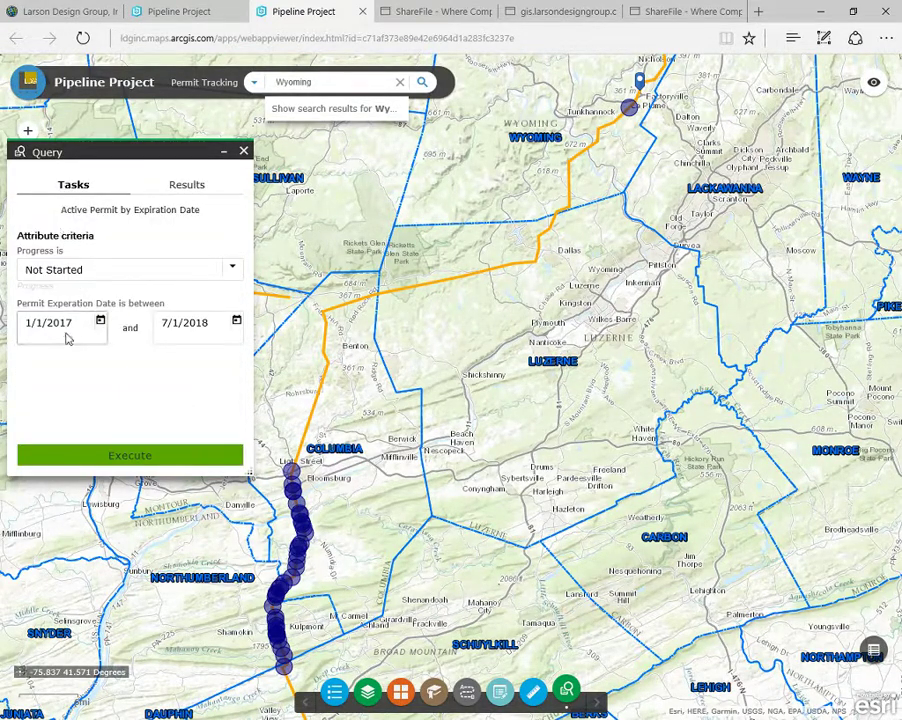
pyautogui.moveTo(74, 326); pyautogui.dragTo(26, 330)
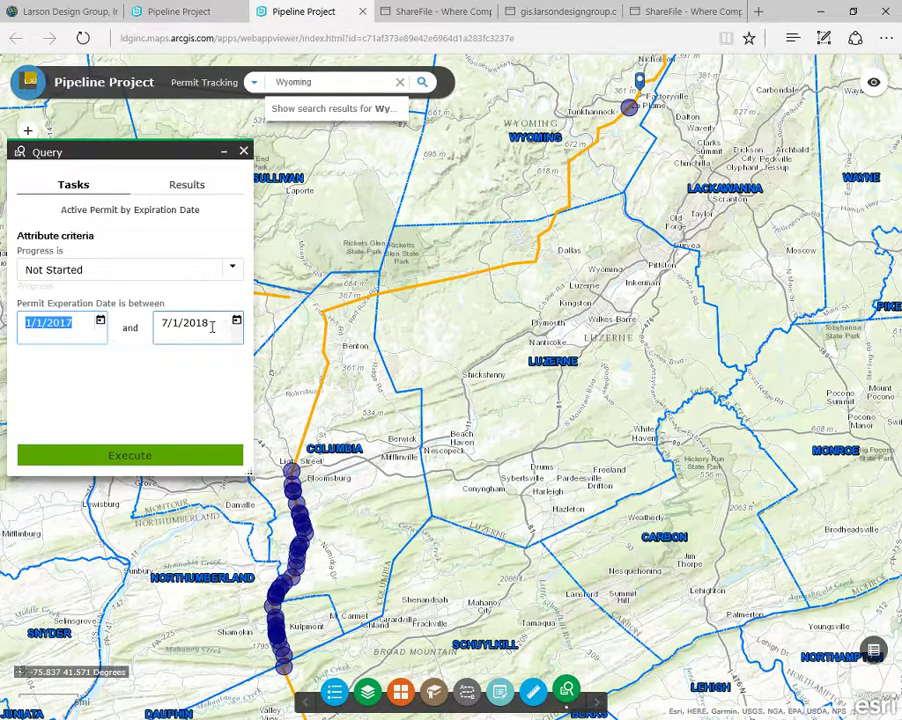
pyautogui.moveTo(212, 326); pyautogui.dragTo(160, 331)
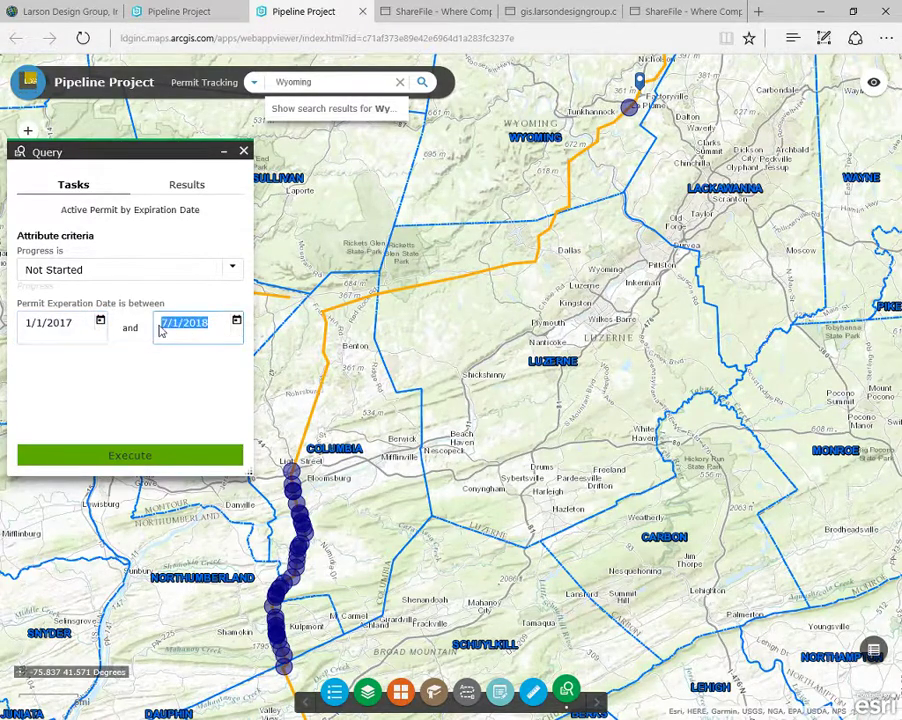
pyautogui.click(199, 189)
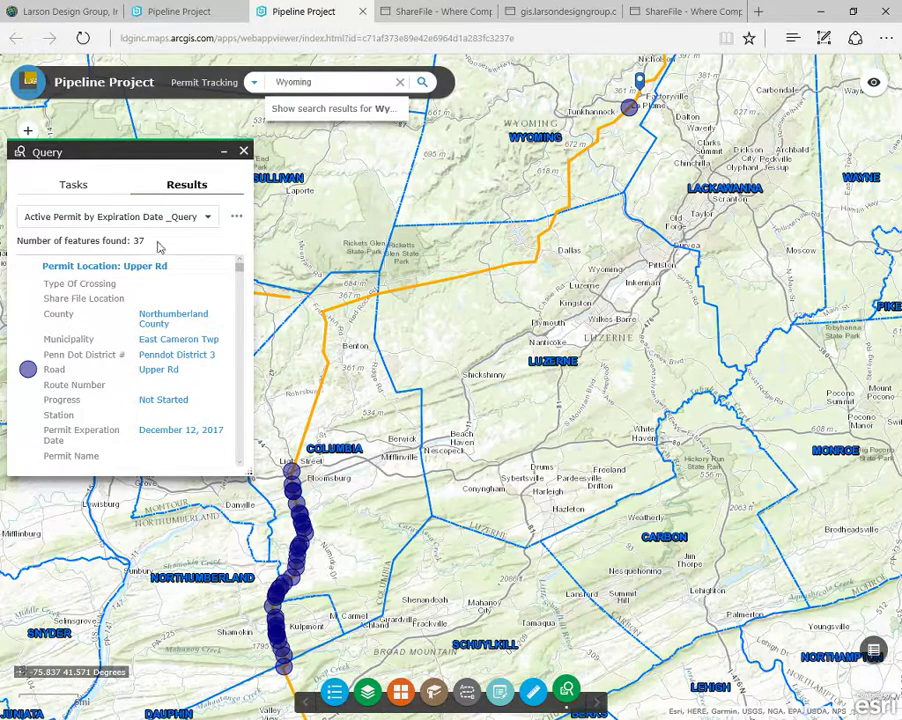
pyautogui.doubleClick(138, 244)
# - Export the permit query results to a CSV file
pyautogui.click(237, 217)
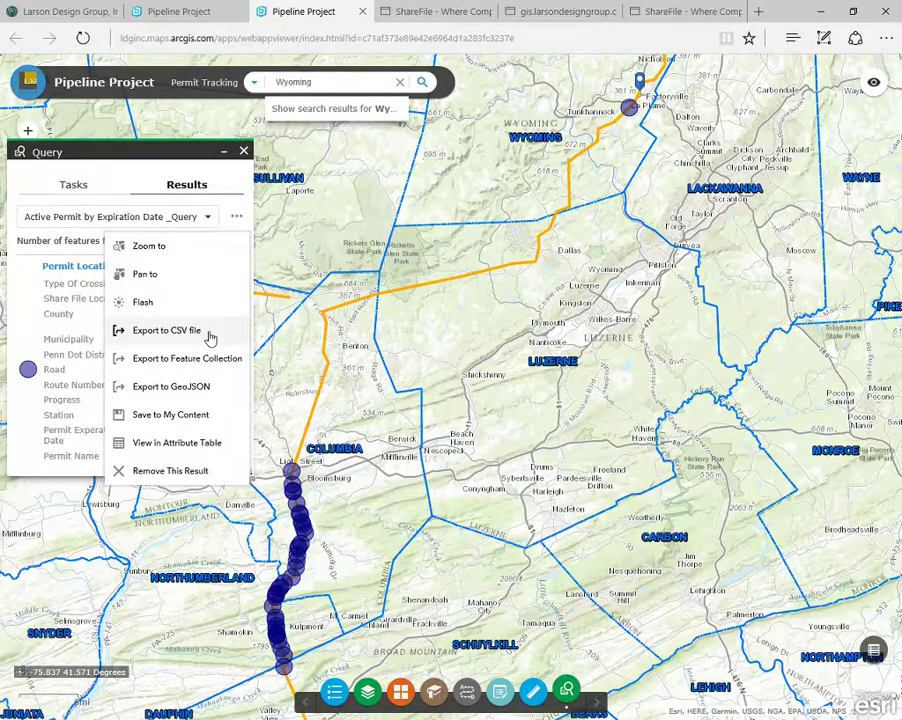
pyautogui.moveTo(207, 332); pyautogui.dragTo(145, 337)
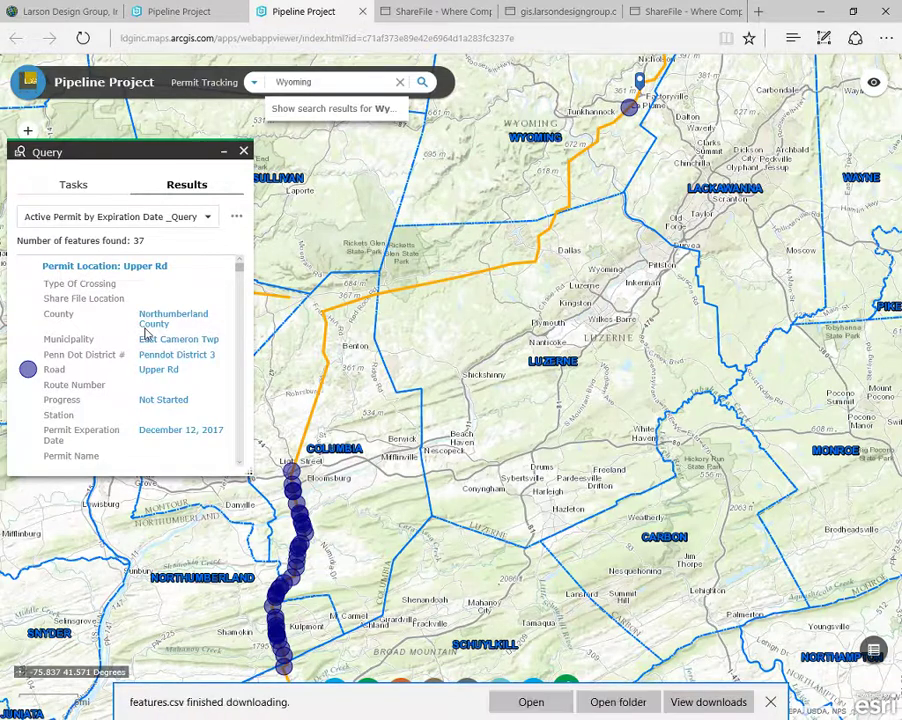
# - View the query results in the attribute table without the map extent filter, and dismiss the download notification
pyautogui.click(237, 218)
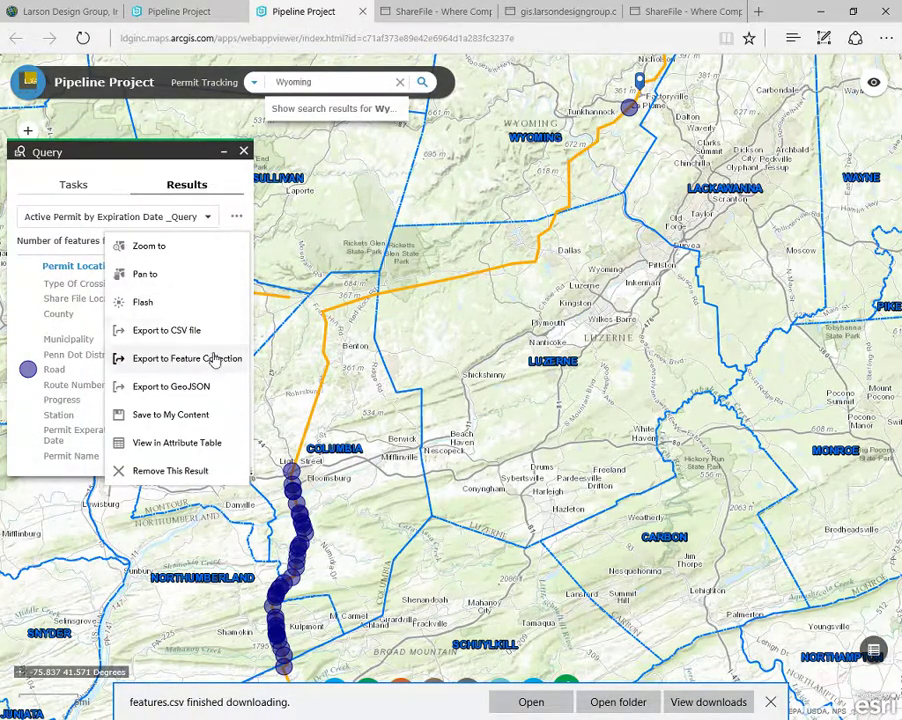
pyautogui.click(202, 452)
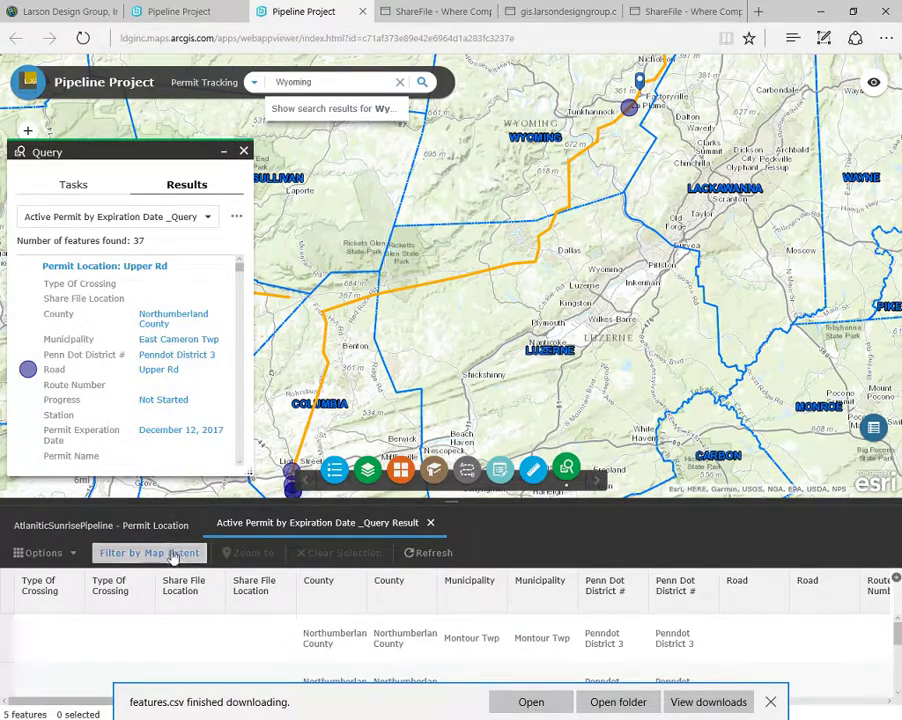
pyautogui.click(173, 556)
pyautogui.click(173, 556)
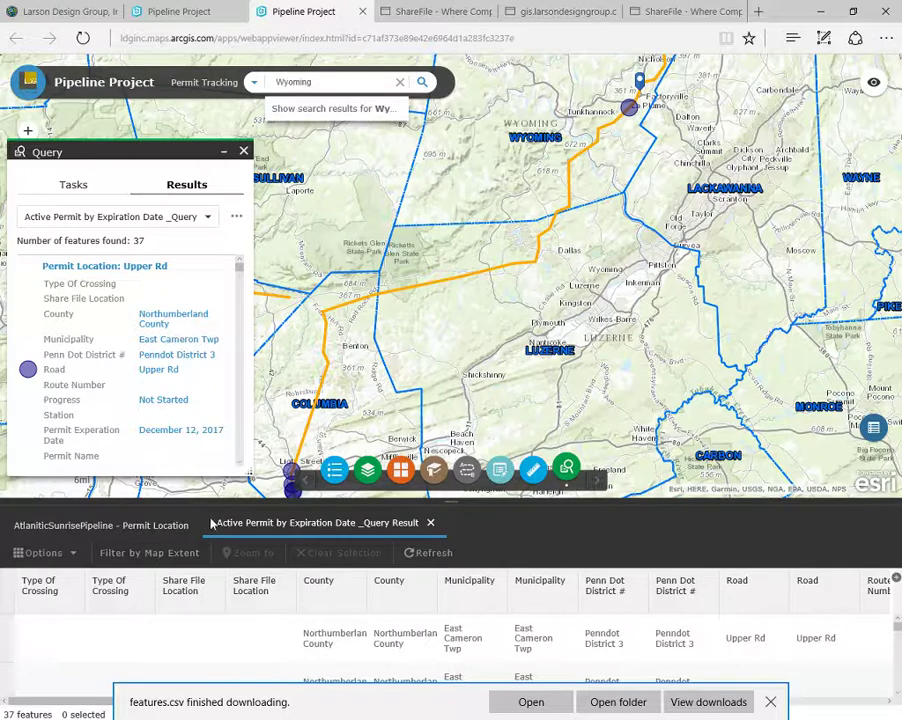
pyautogui.click(770, 702)
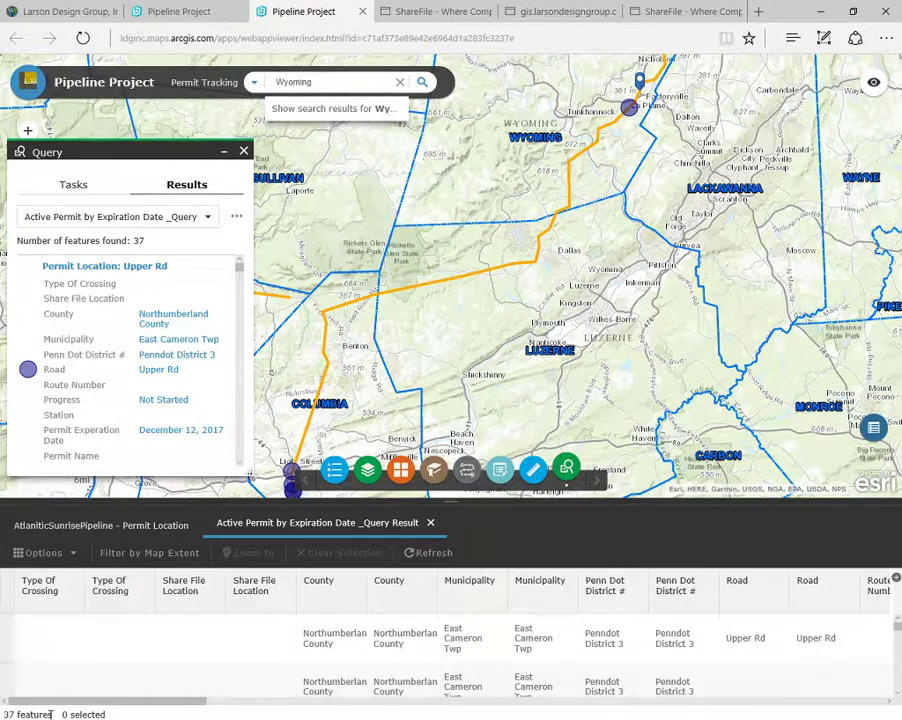
pyautogui.moveTo(47, 714); pyautogui.dragTo(4, 711)
pyautogui.click(77, 558)
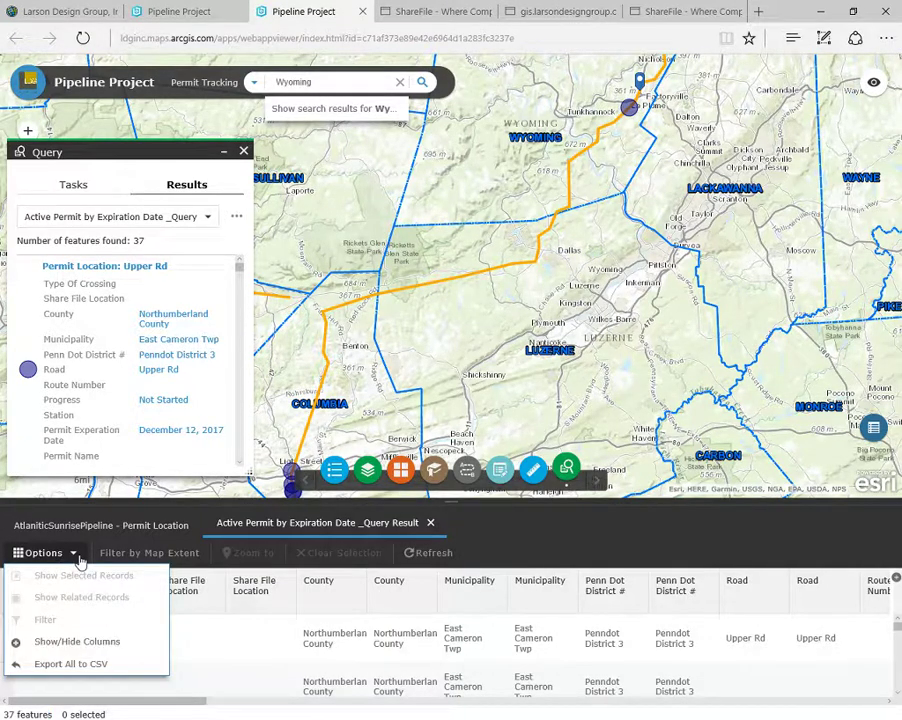
pyautogui.click(76, 665)
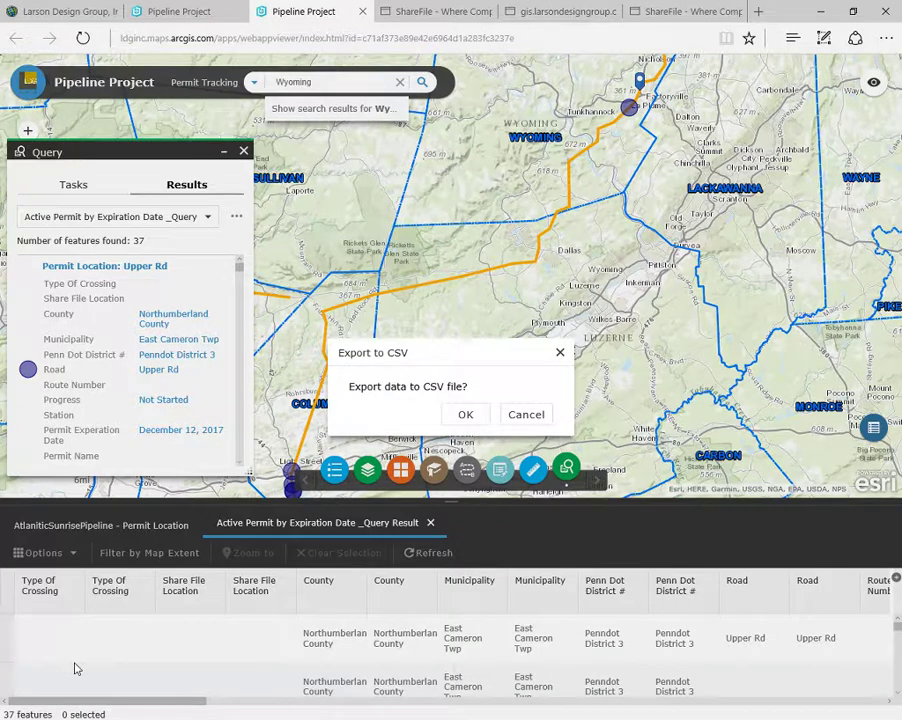
pyautogui.moveTo(472, 389); pyautogui.dragTo(378, 390)
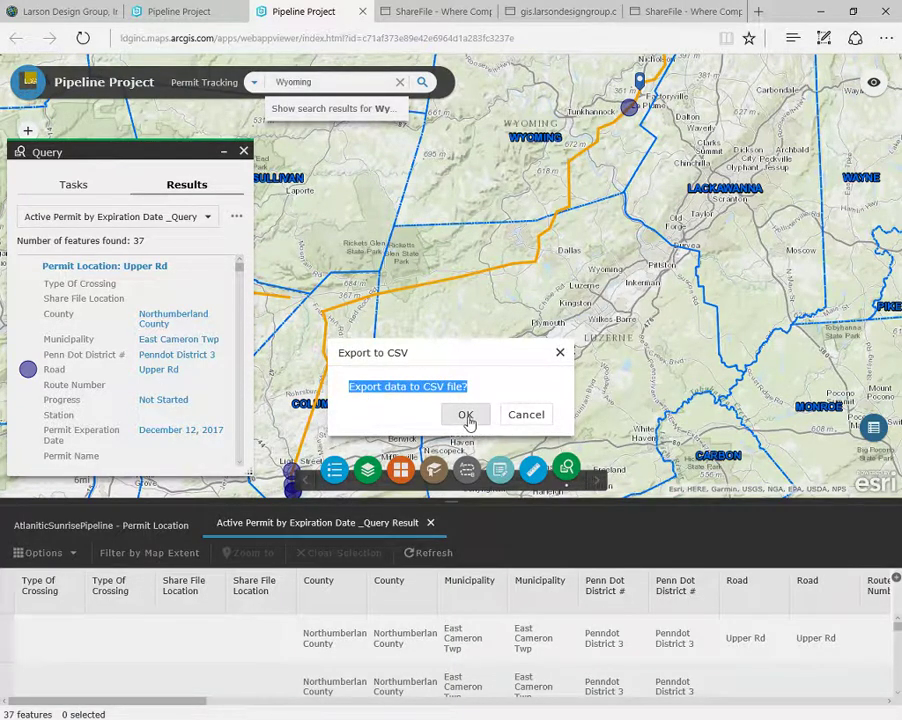
pyautogui.click(561, 355)
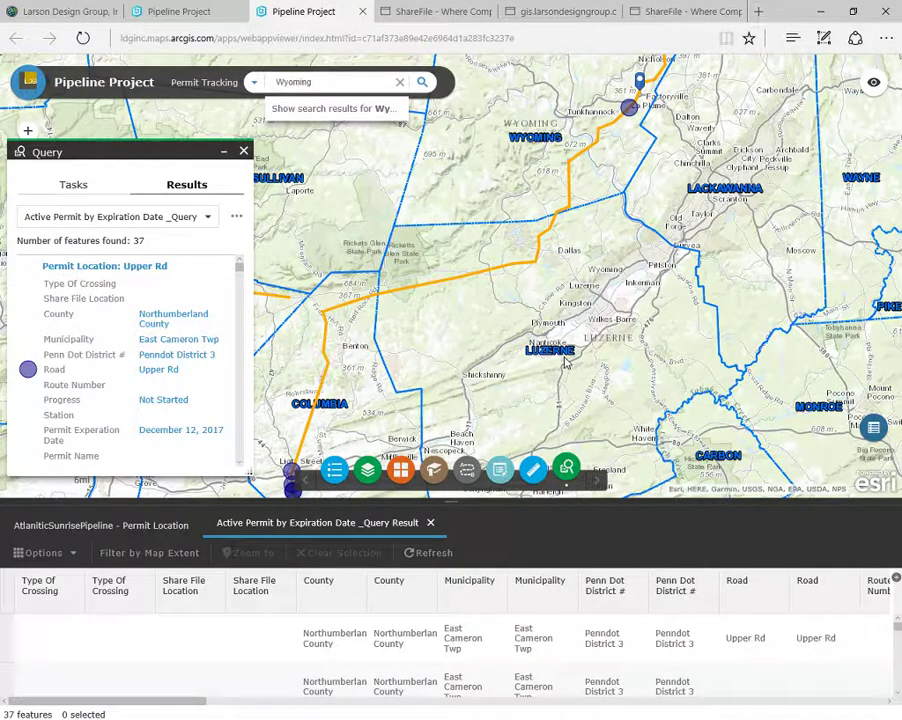
# - Close the permit query and the attribute table to return to the full map
pyautogui.click(243, 152)
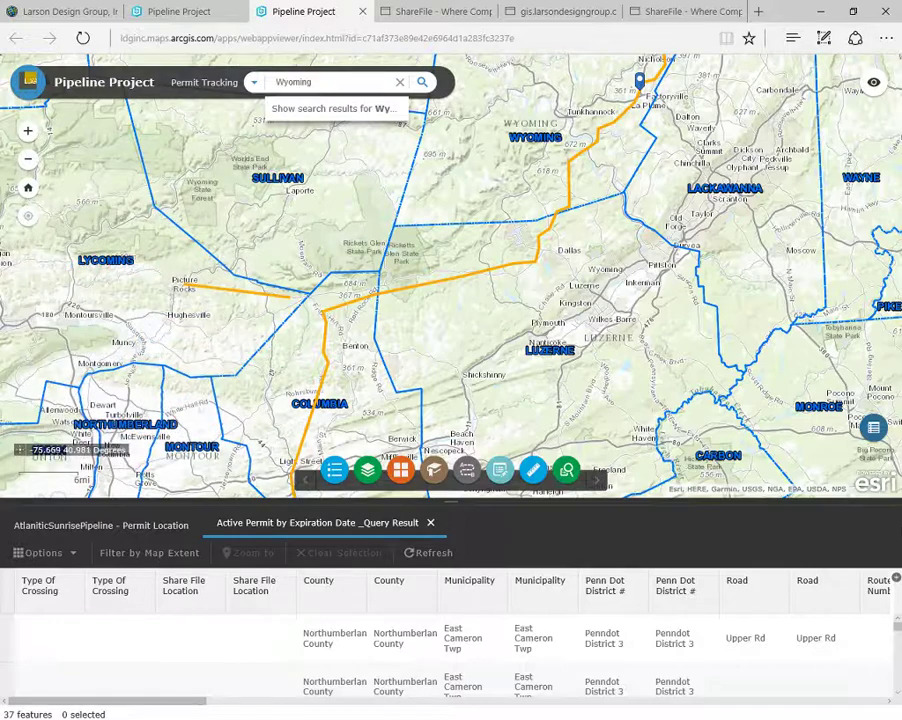
pyautogui.click(873, 428)
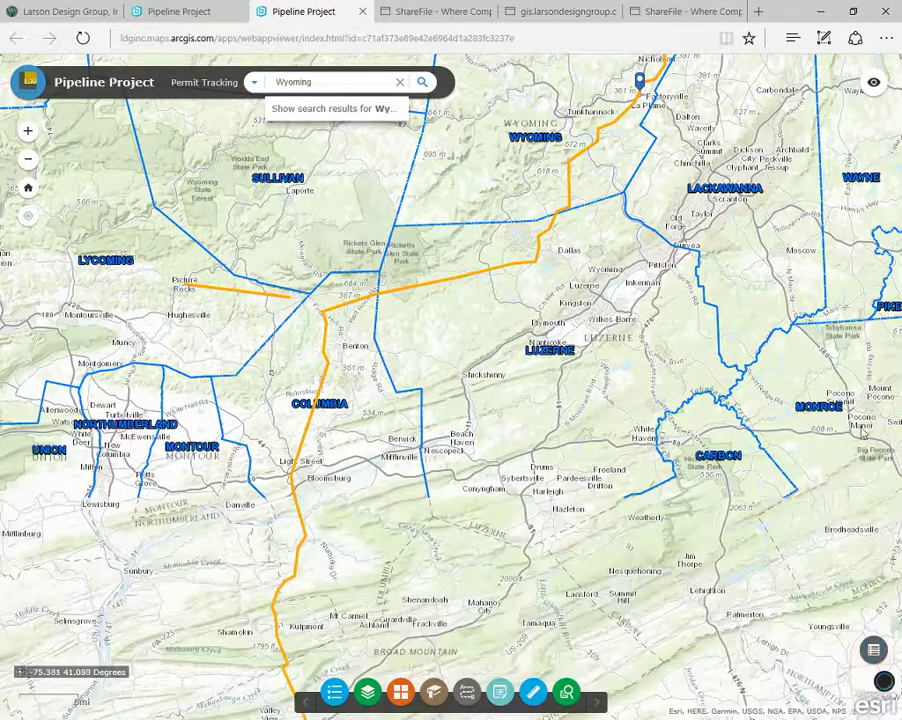